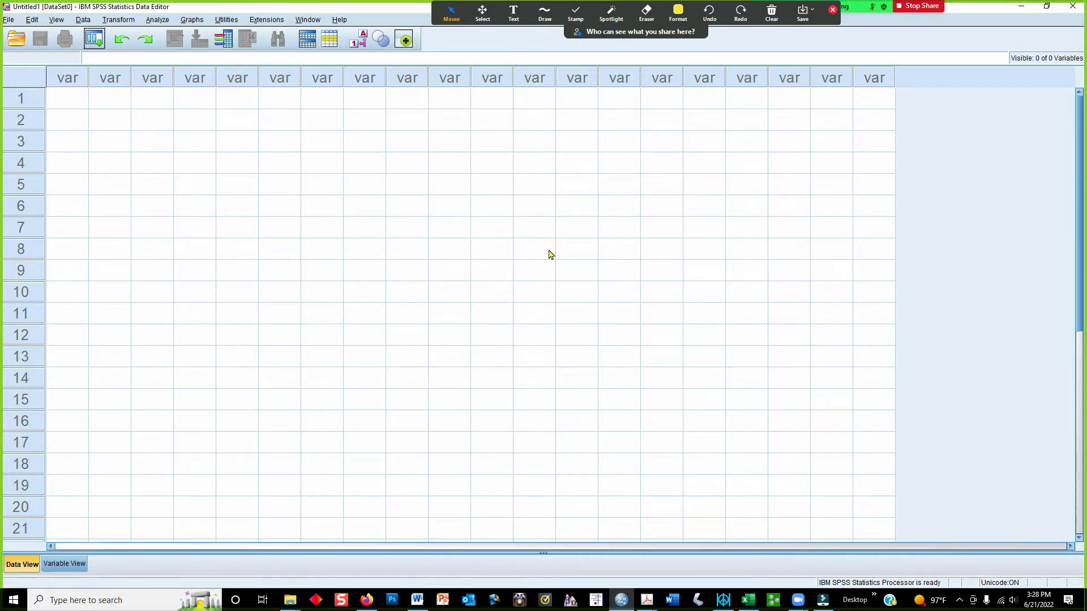
Bring the 'Example' Google Form to the front and look over Item1–Item4's answer options.
{"action": "mouse_move", "coordinate": [371, 600]}
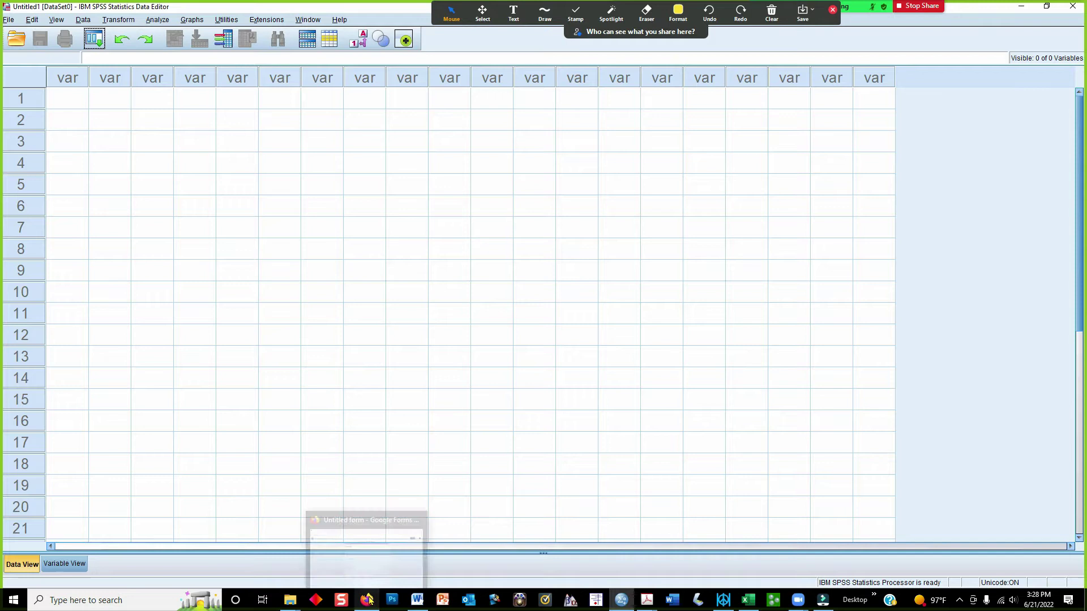
{"action": "left_click", "coordinate": [383, 556]}
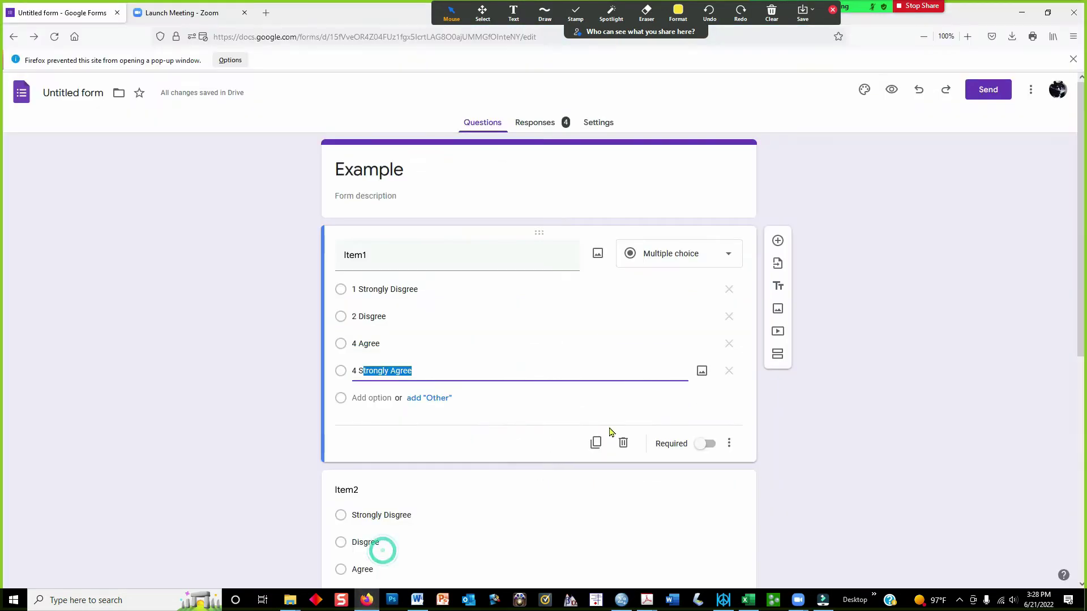
{"action": "left_click", "coordinate": [401, 180]}
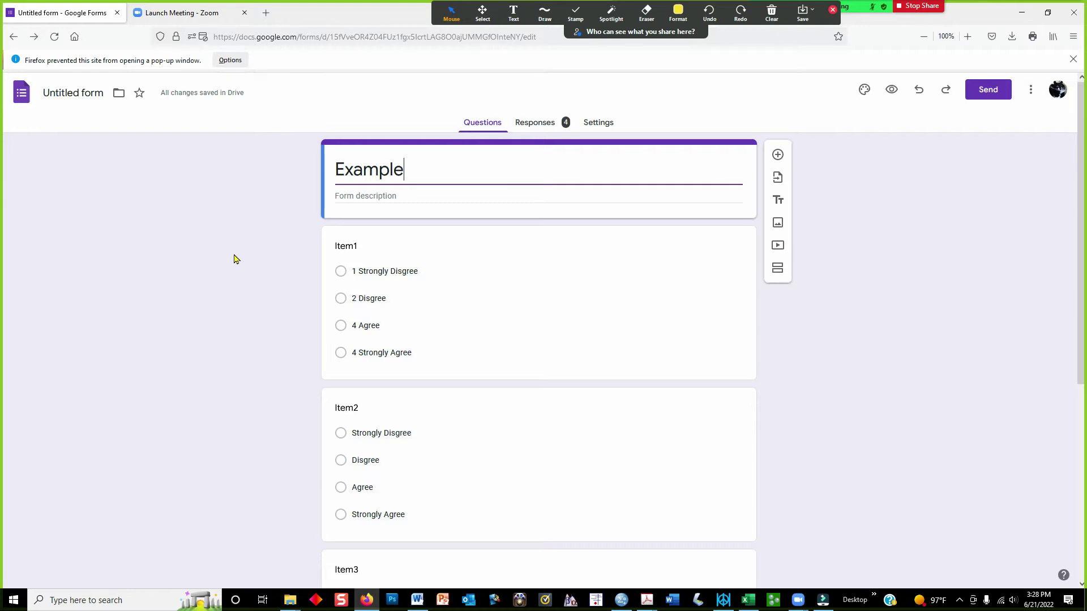
{"action": "scroll", "coordinate": [280, 339], "scroll_direction": "down", "scroll_amount": 4}
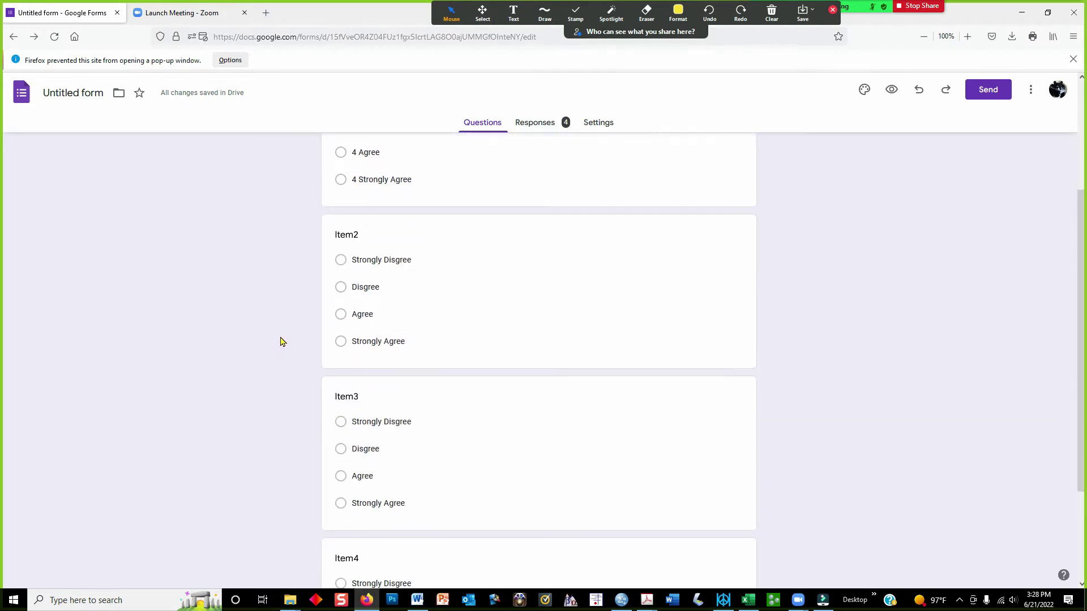
{"action": "scroll", "coordinate": [280, 342], "scroll_direction": "up", "scroll_amount": 3}
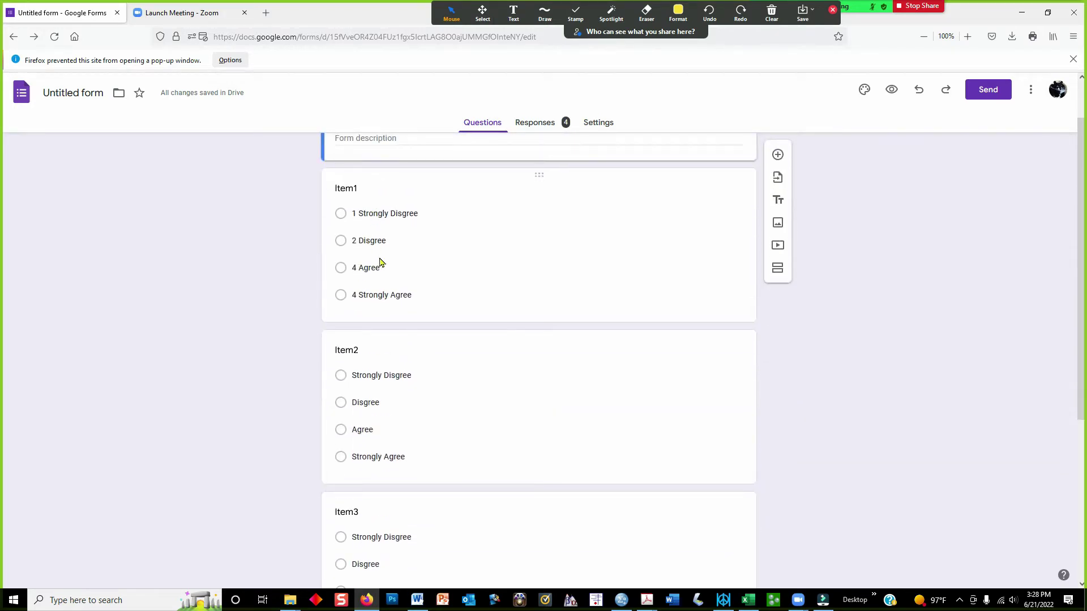
Remove the leading 1 and 2 from Item1's Strongly Disgree and Disgree options.
{"action": "left_click", "coordinate": [361, 215]}
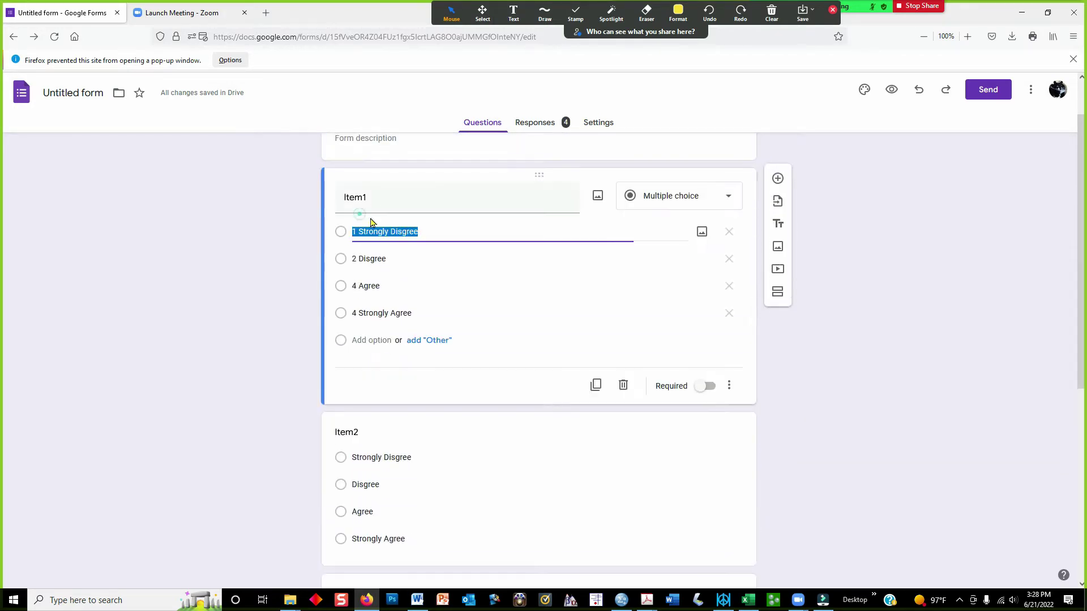
{"action": "left_click", "coordinate": [358, 229]}
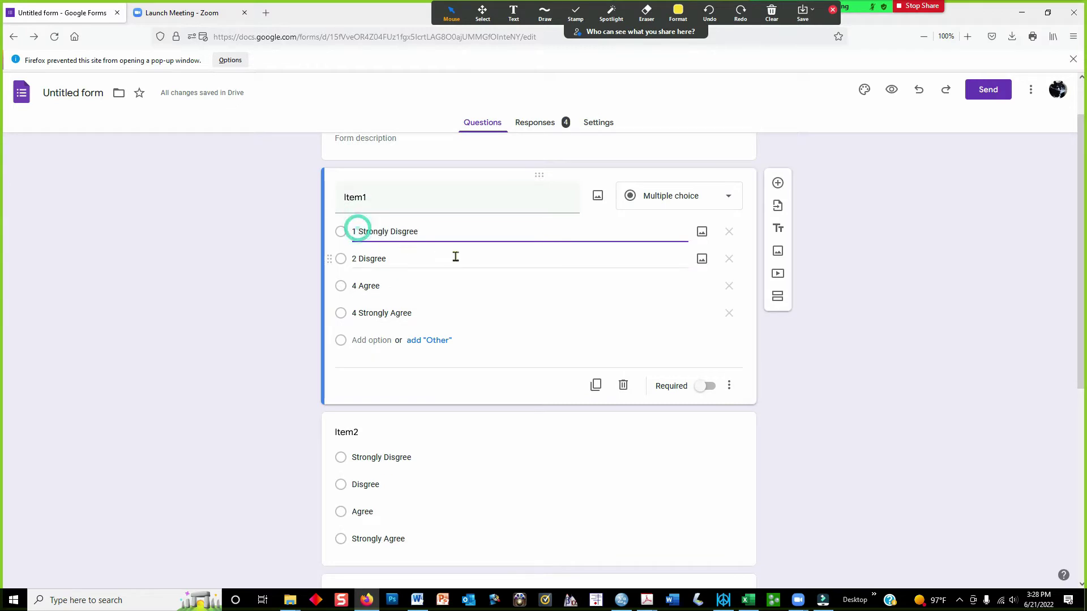
{"action": "key", "text": "BackSpace"}
{"action": "key", "text": "BackSpace"}
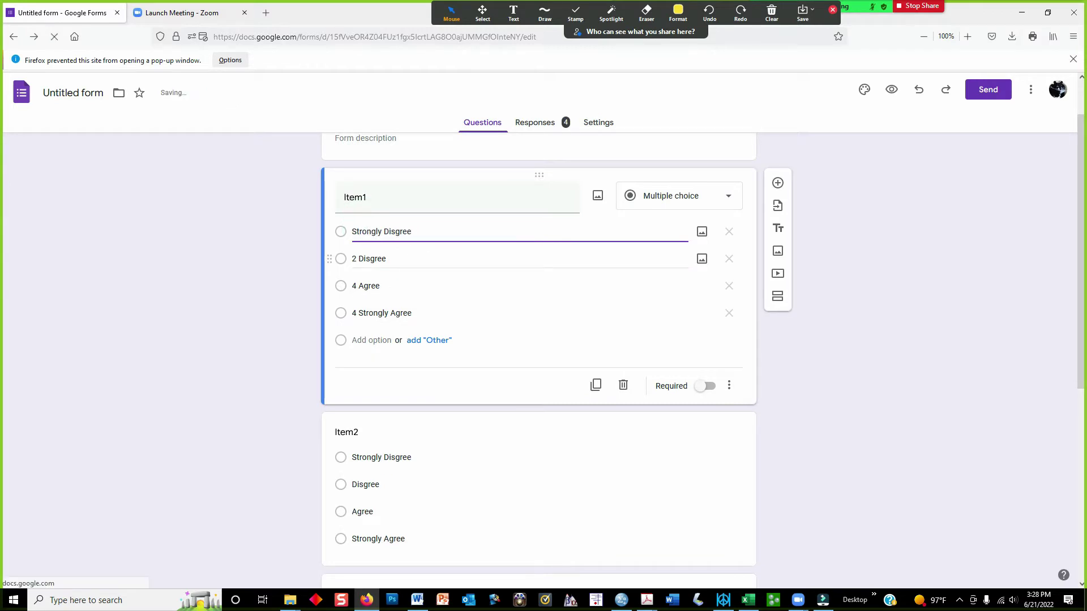
{"action": "left_click", "coordinate": [359, 256]}
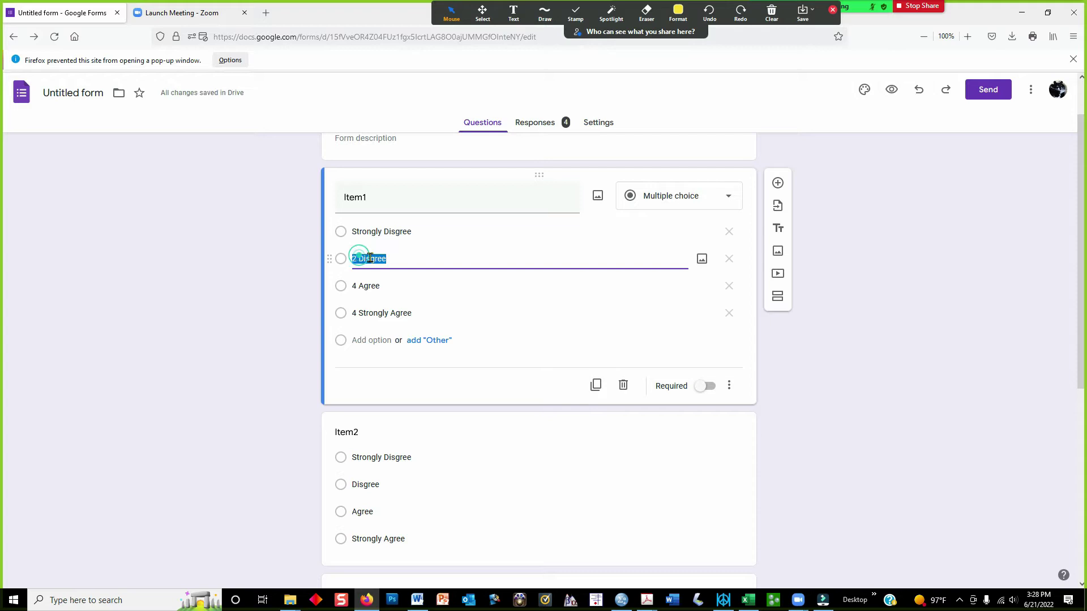
{"action": "left_click", "coordinate": [359, 256]}
{"action": "left_click", "coordinate": [361, 255]}
{"action": "key", "text": "BackSpace"}
{"action": "key", "text": "BackSpace"}
Remove the leading 4 from Item1's Agree and Strongly Agree options, then leave the card.
{"action": "left_click", "coordinate": [359, 285]}
{"action": "left_click", "coordinate": [359, 286]}
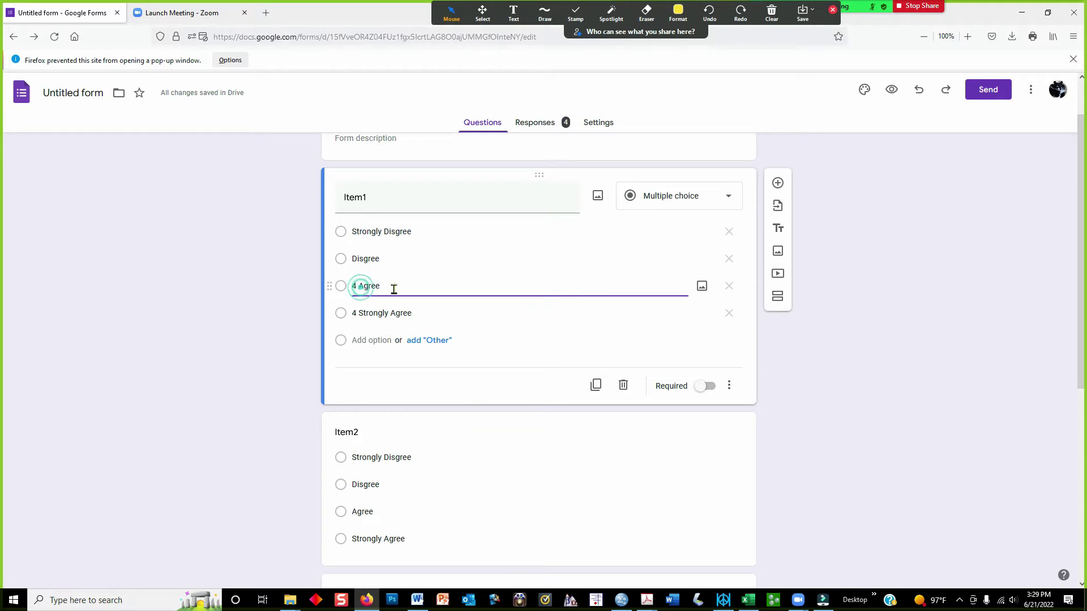
{"action": "key", "text": "BackSpace"}
{"action": "key", "text": "BackSpace"}
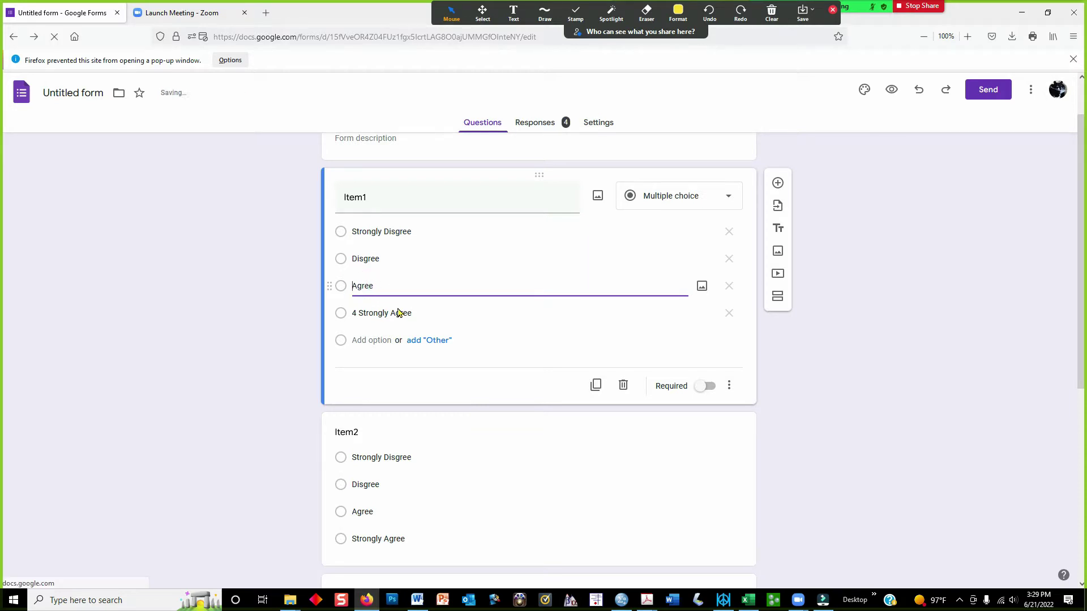
{"action": "left_click", "coordinate": [361, 314]}
{"action": "left_click", "coordinate": [361, 314]}
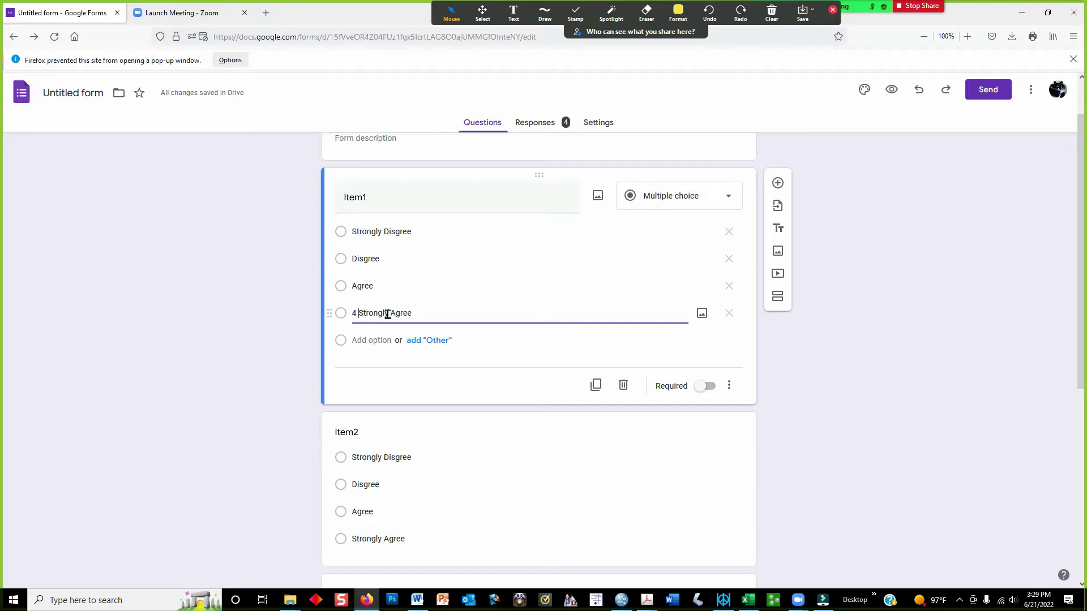
{"action": "key", "text": "BackSpace"}
{"action": "key", "text": "BackSpace"}
{"action": "left_click", "coordinate": [424, 379]}
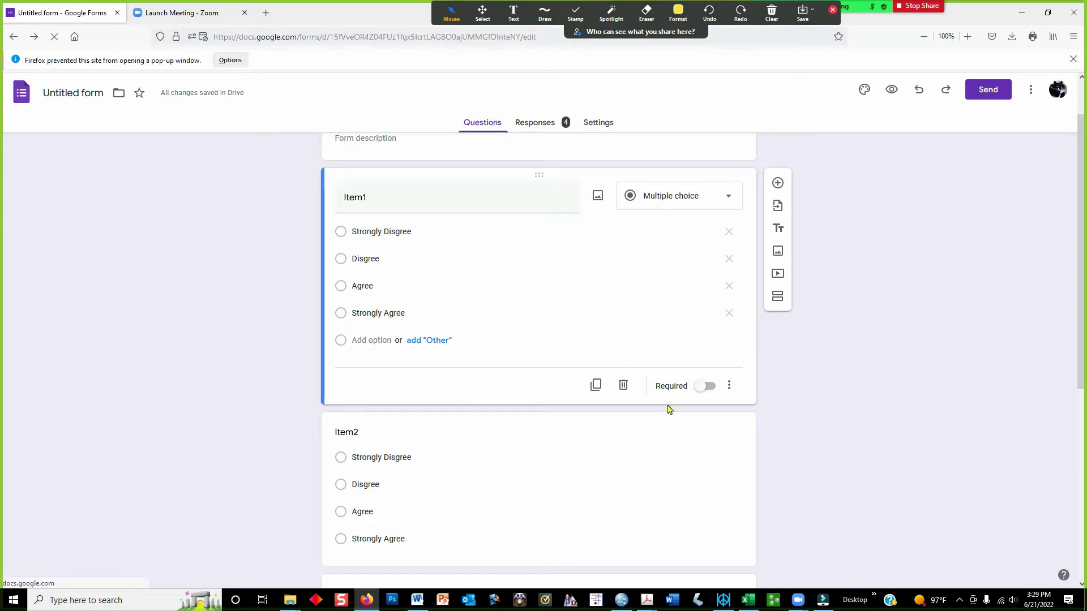
Review the copied B2:E5 responses in Excel, then go back to the Google Form.
{"action": "left_click", "coordinate": [749, 596]}
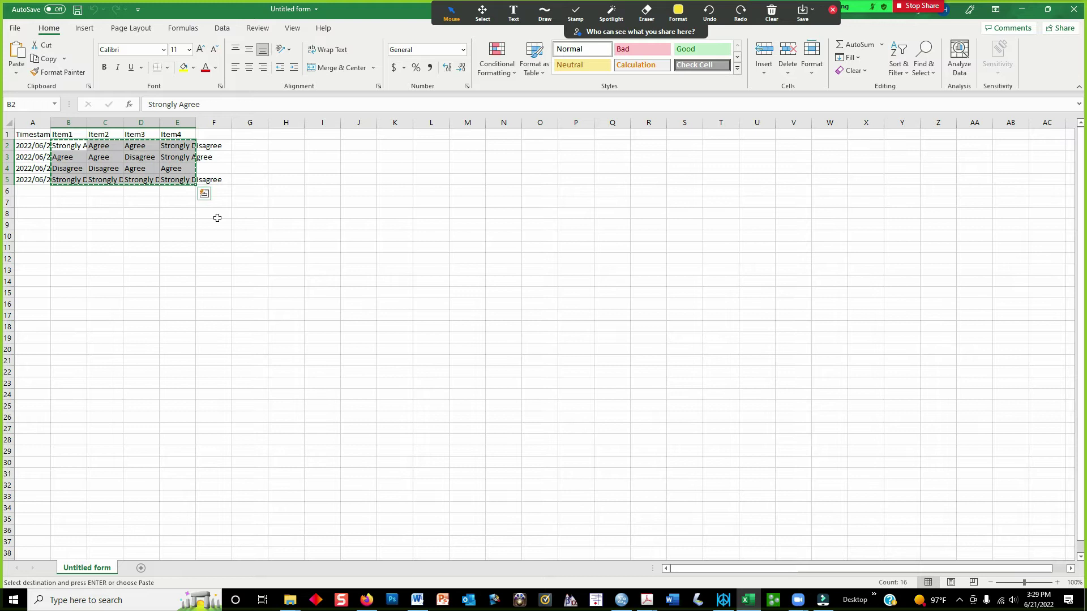
{"action": "mouse_move", "coordinate": [619, 602]}
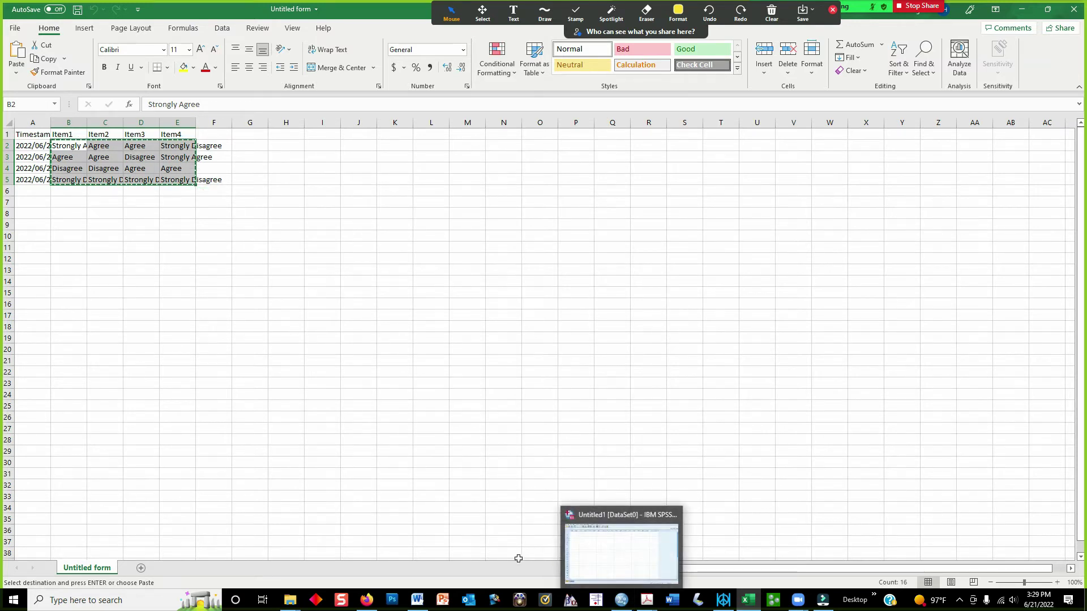
{"action": "left_click", "coordinate": [366, 600]}
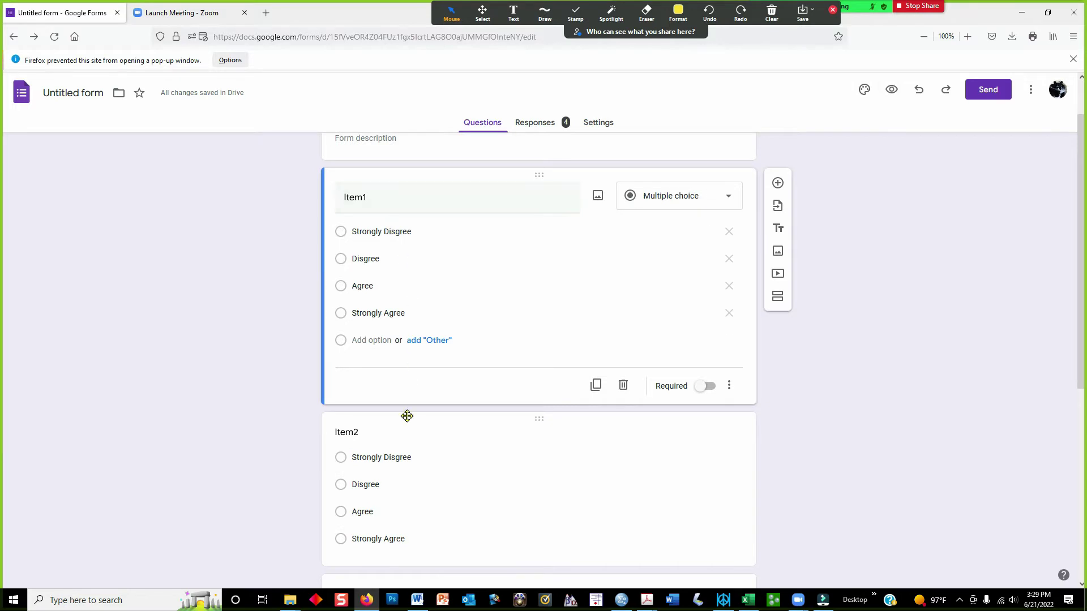
{"action": "scroll", "coordinate": [408, 415], "scroll_direction": "down", "scroll_amount": 4}
{"action": "scroll", "coordinate": [406, 410], "scroll_direction": "down", "scroll_amount": 2}
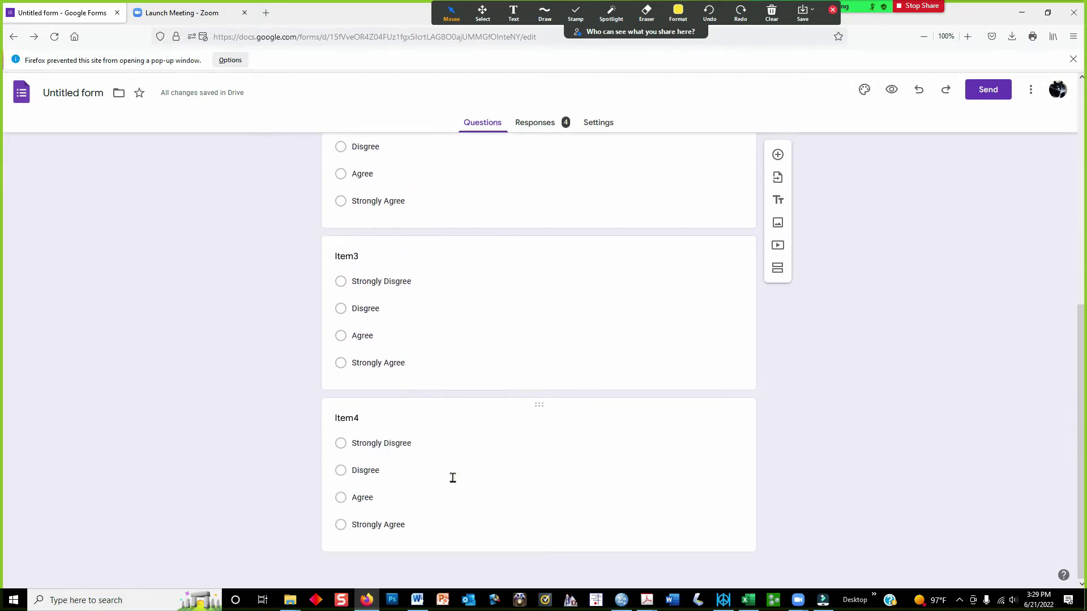
{"action": "scroll", "coordinate": [437, 487], "scroll_direction": "up", "scroll_amount": 7}
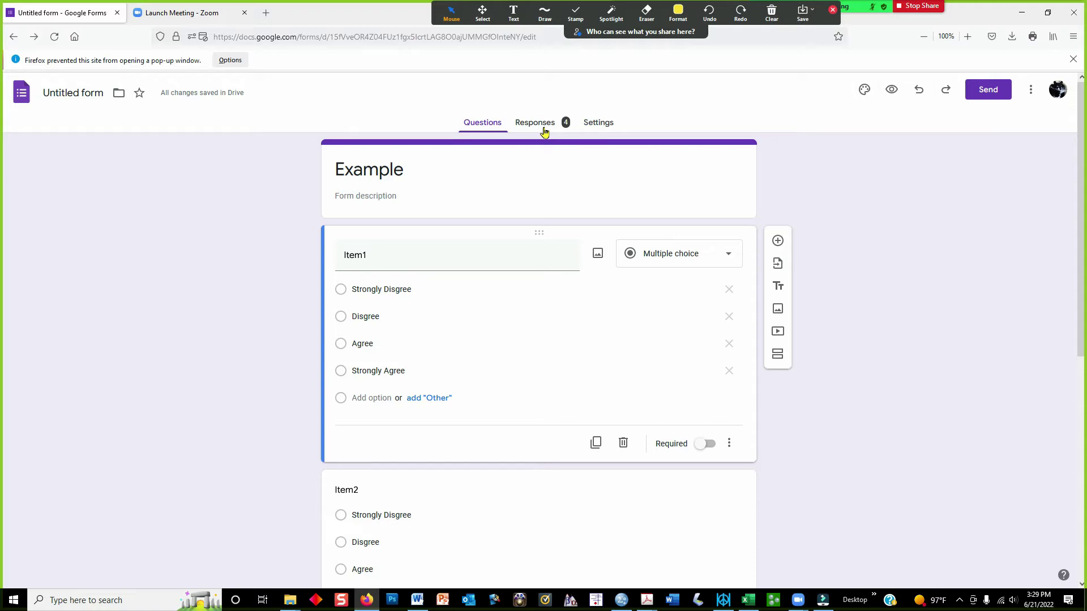
Check the Excel responses, deselect Item1 in the form, then return to the Excel sheet.
{"action": "left_click", "coordinate": [748, 600]}
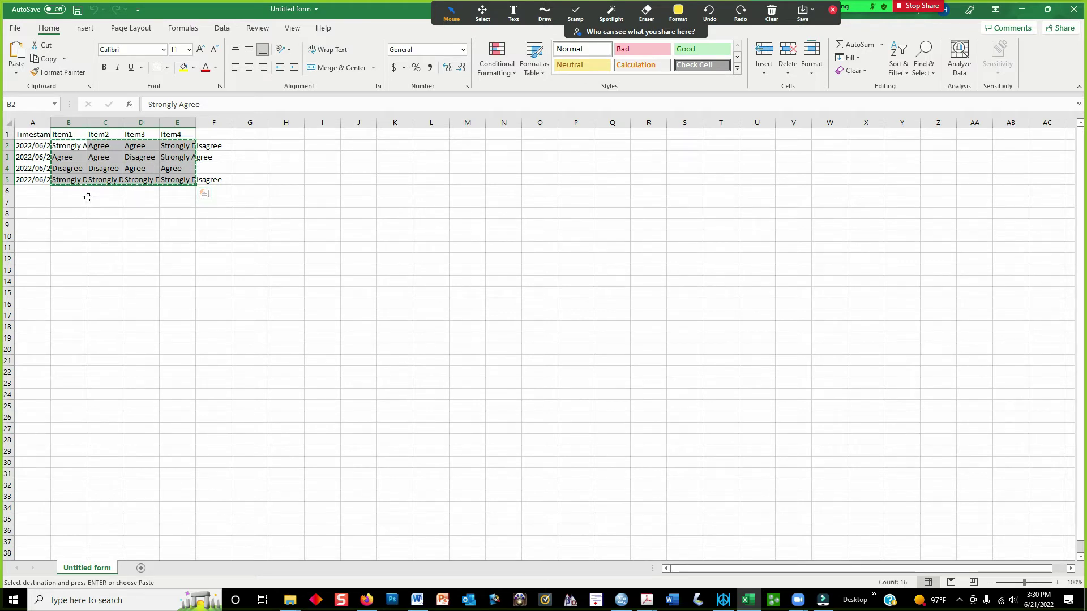
{"action": "left_click", "coordinate": [367, 600]}
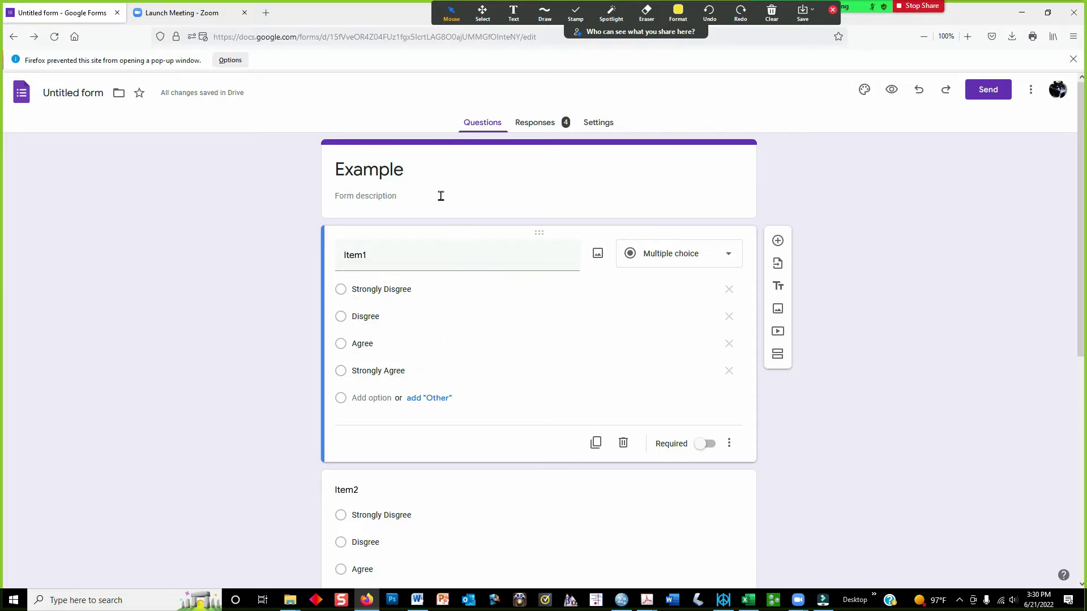
{"action": "left_click", "coordinate": [402, 196]}
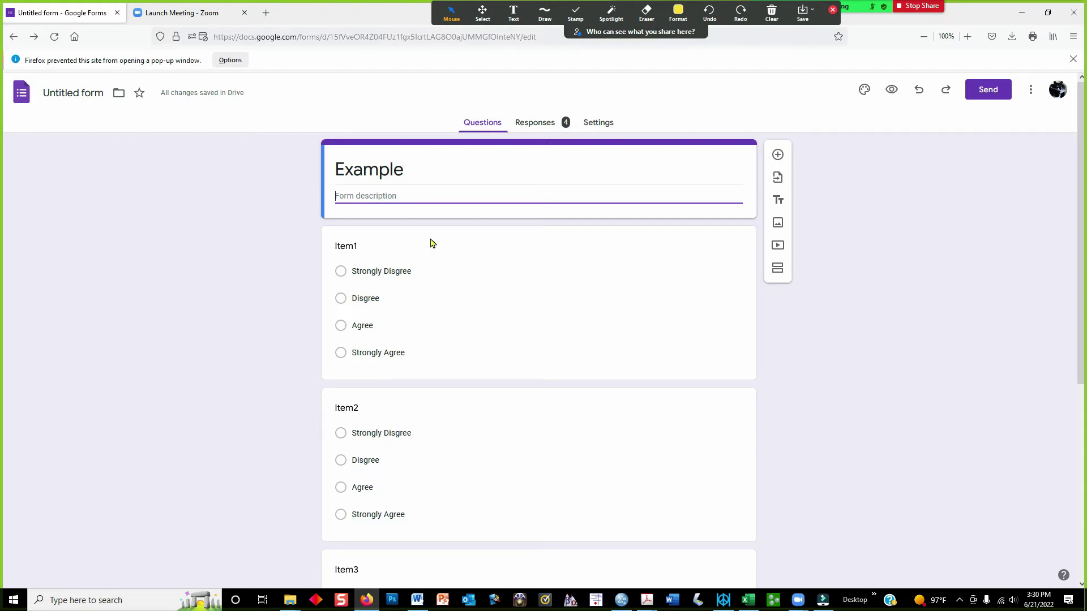
{"action": "left_click", "coordinate": [748, 600]}
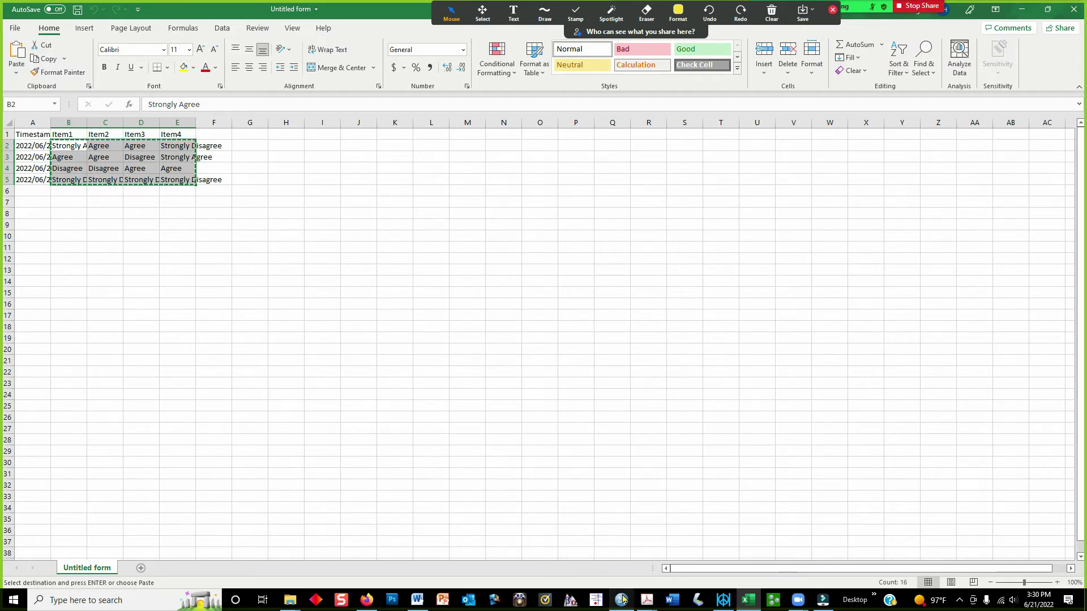
Copy the Item1–Item4 responses in Excel range B2:E5 again.
{"action": "mouse_move", "coordinate": [621, 599]}
{"action": "left_click", "coordinate": [617, 566]}
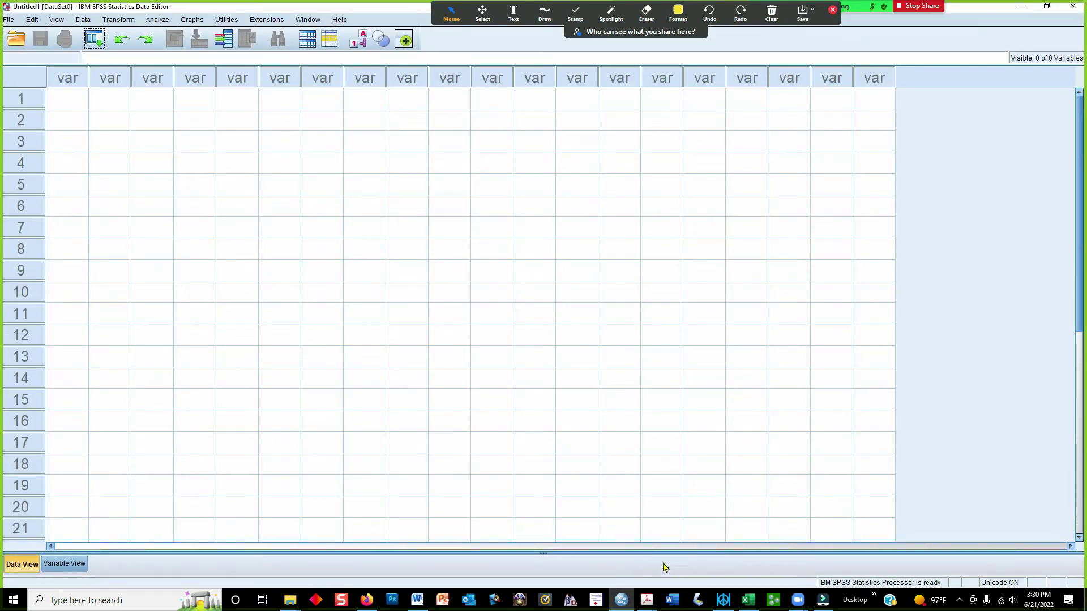
{"action": "left_click", "coordinate": [747, 600]}
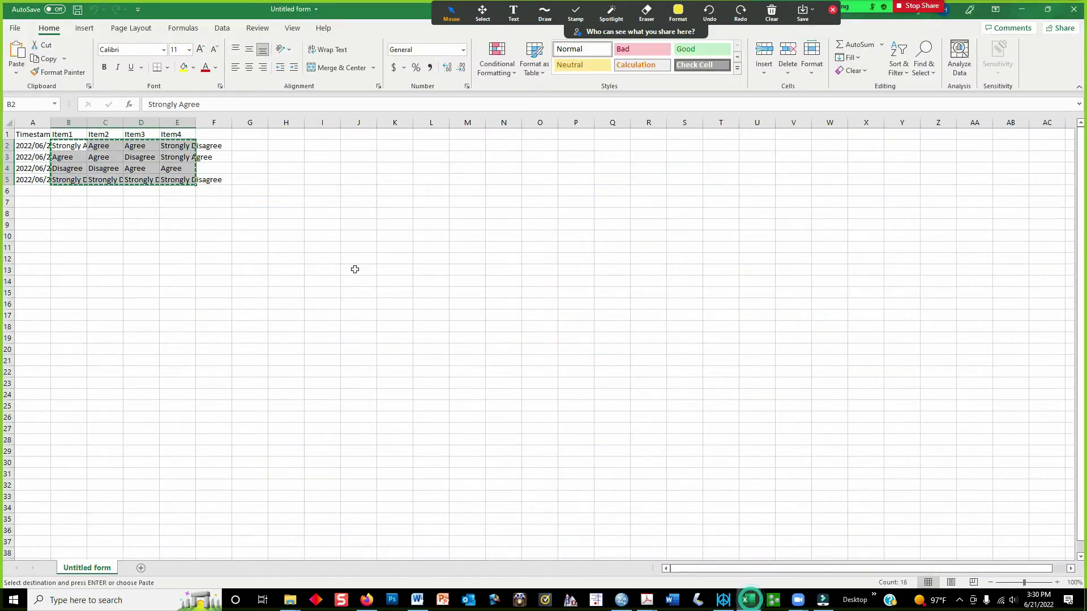
{"action": "right_click", "coordinate": [146, 171]}
{"action": "left_click", "coordinate": [165, 194]}
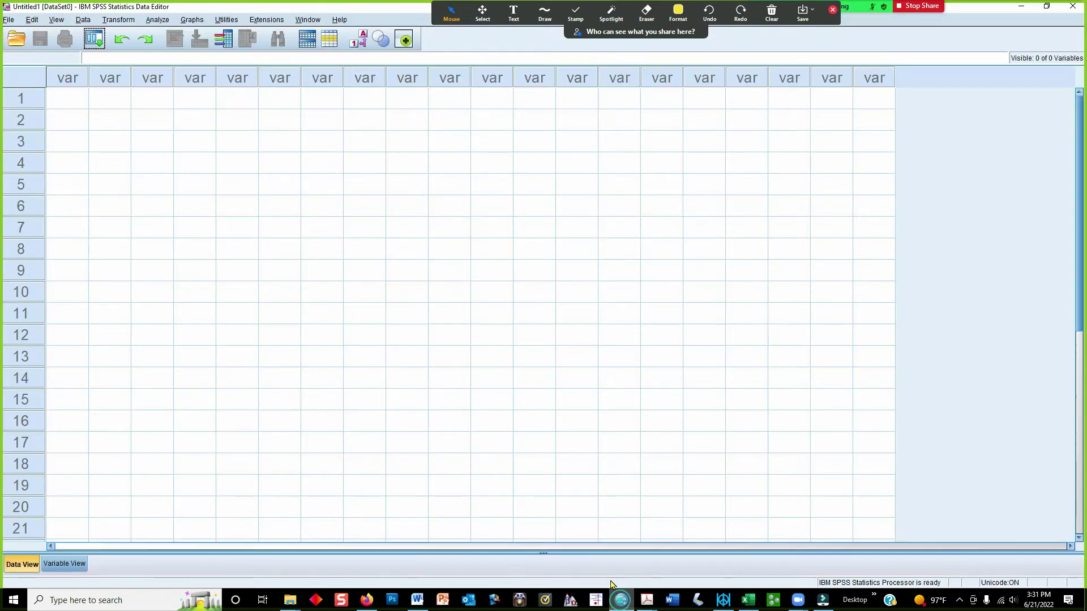
Paste the responses into the empty SPSS grid as VAR00001–VAR00004, rows 1–4.
{"action": "left_click", "coordinate": [621, 600]}
{"action": "left_click_drag", "start_coordinate": [58, 102], "coordinate": [272, 231]}
{"action": "right_click", "coordinate": [272, 229]}
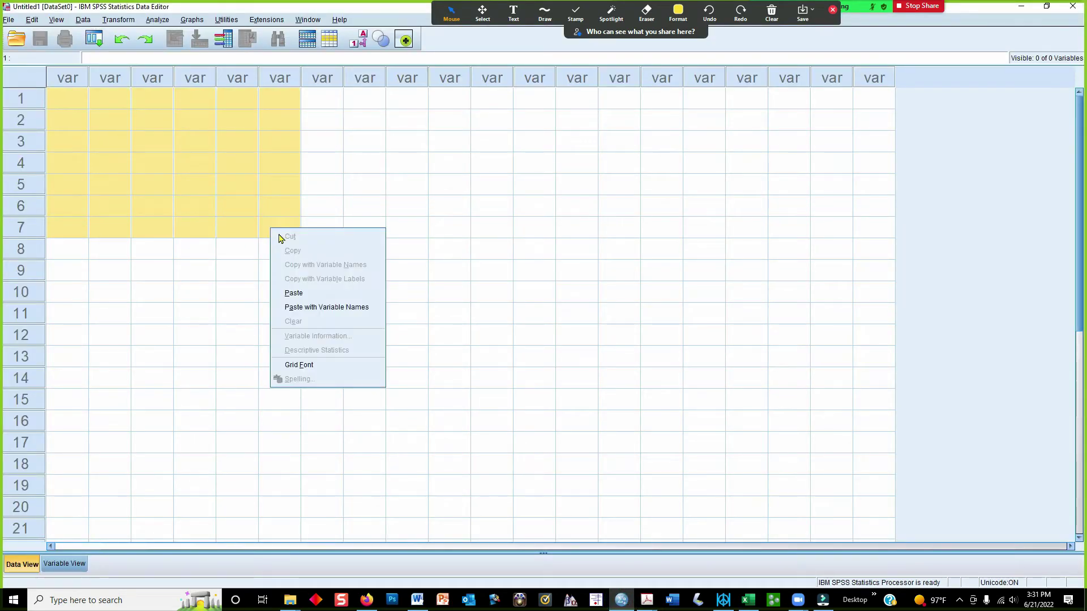
{"action": "left_click", "coordinate": [294, 293]}
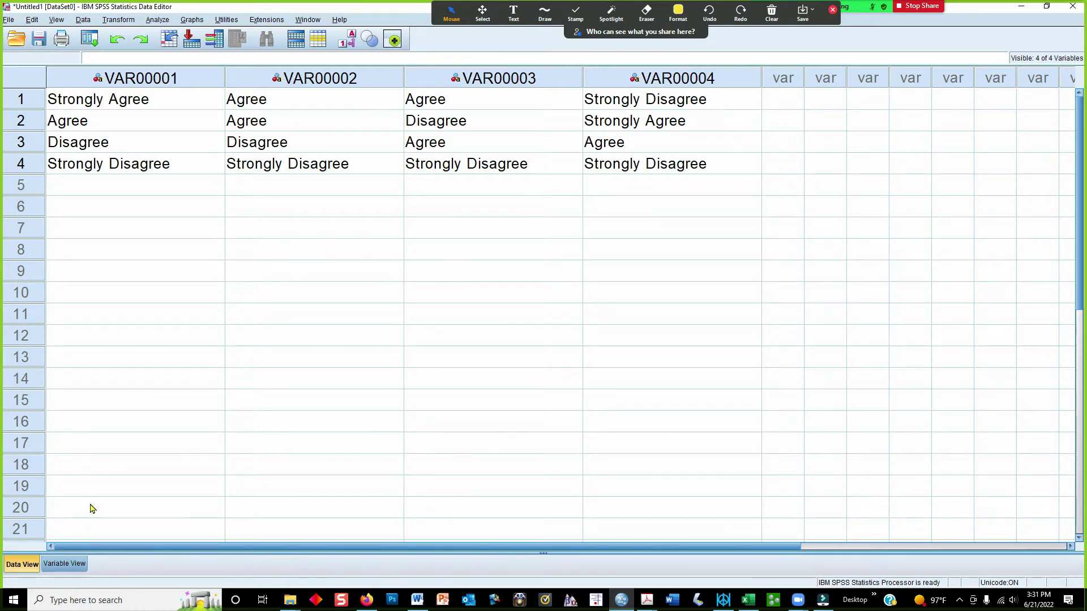
Switch to Variable View and select VAR00001's Name cell.
{"action": "left_click", "coordinate": [64, 564]}
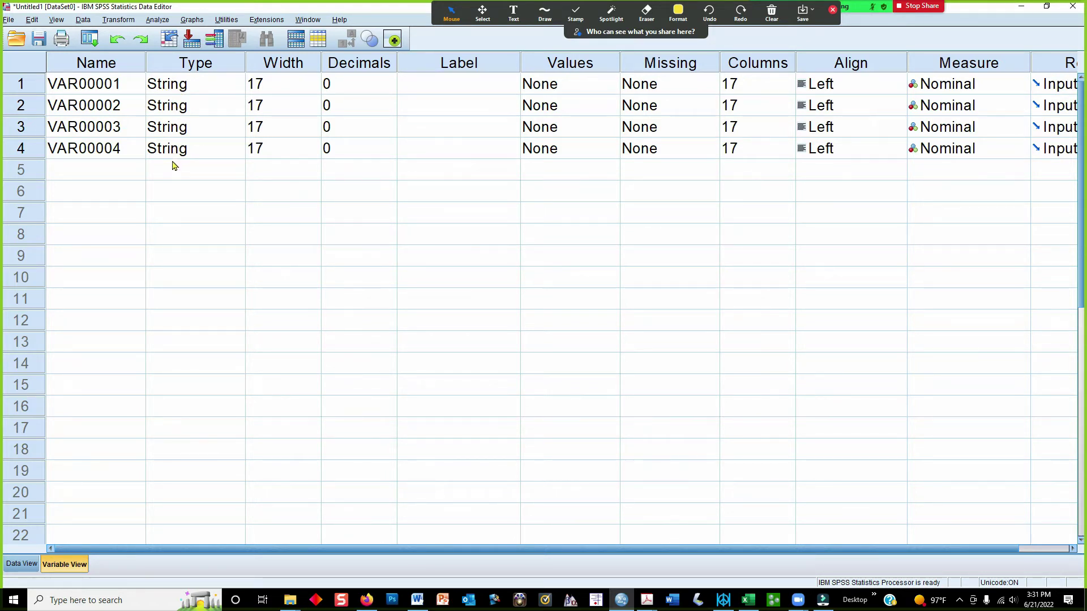
{"action": "left_click", "coordinate": [87, 86]}
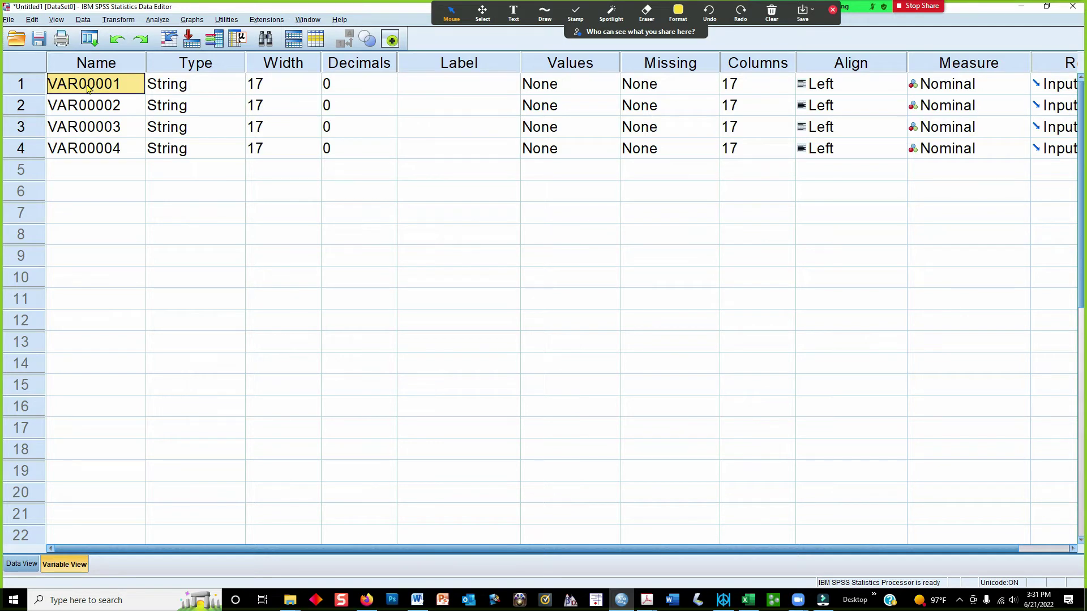
Rename VAR00001–VAR00004 to Item1–Item4, retyping Item3 without a space after the illegal-character warning.
{"action": "type", "text": "Item1"}
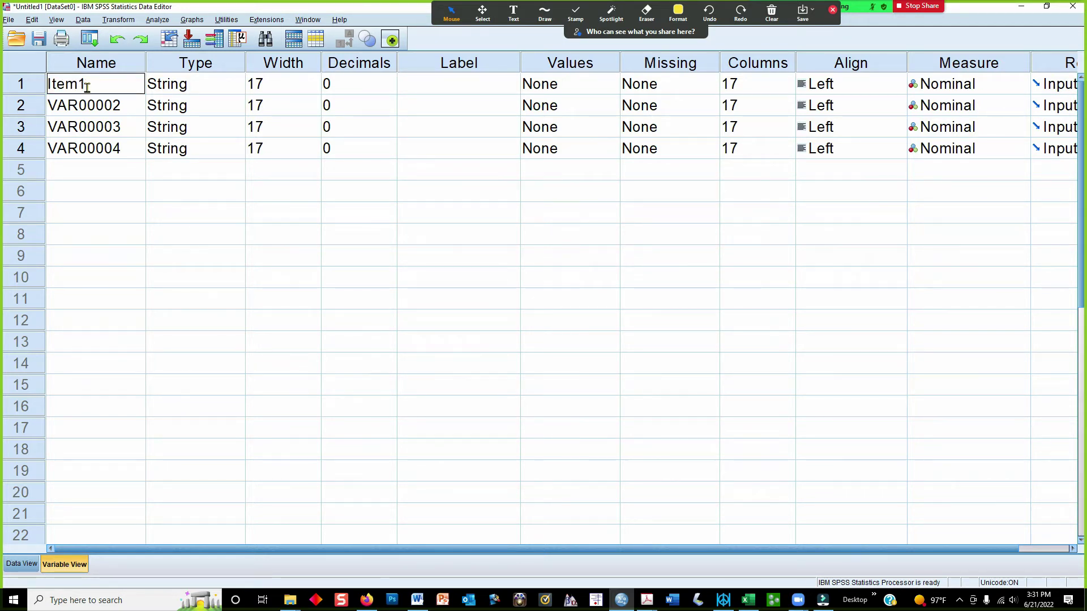
{"action": "left_click", "coordinate": [88, 104]}
{"action": "type", "text": "It"}
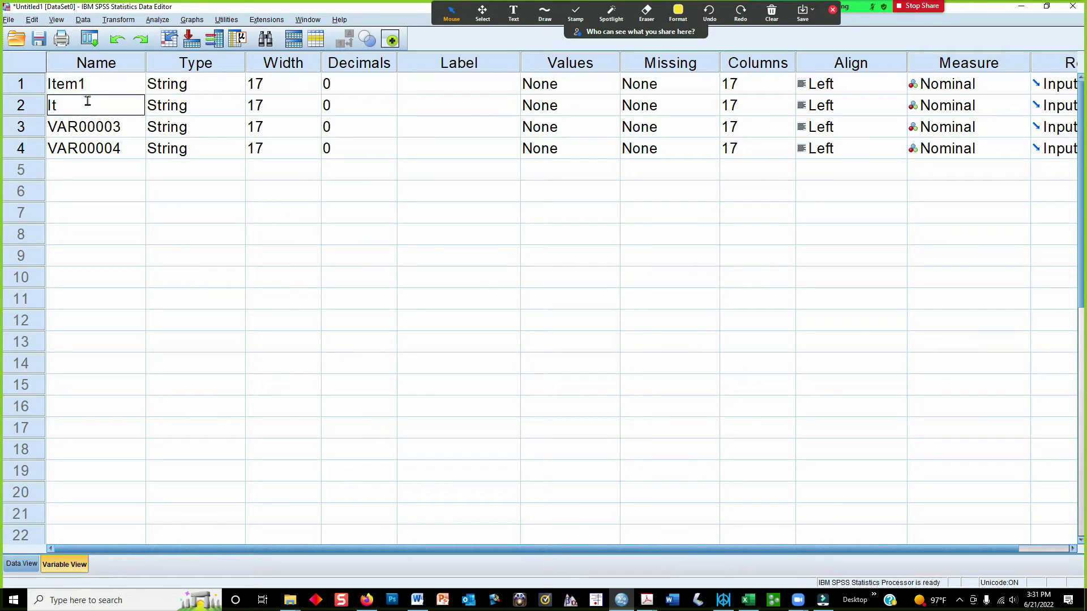
{"action": "type", "text": "em2"}
{"action": "left_click", "coordinate": [92, 131]}
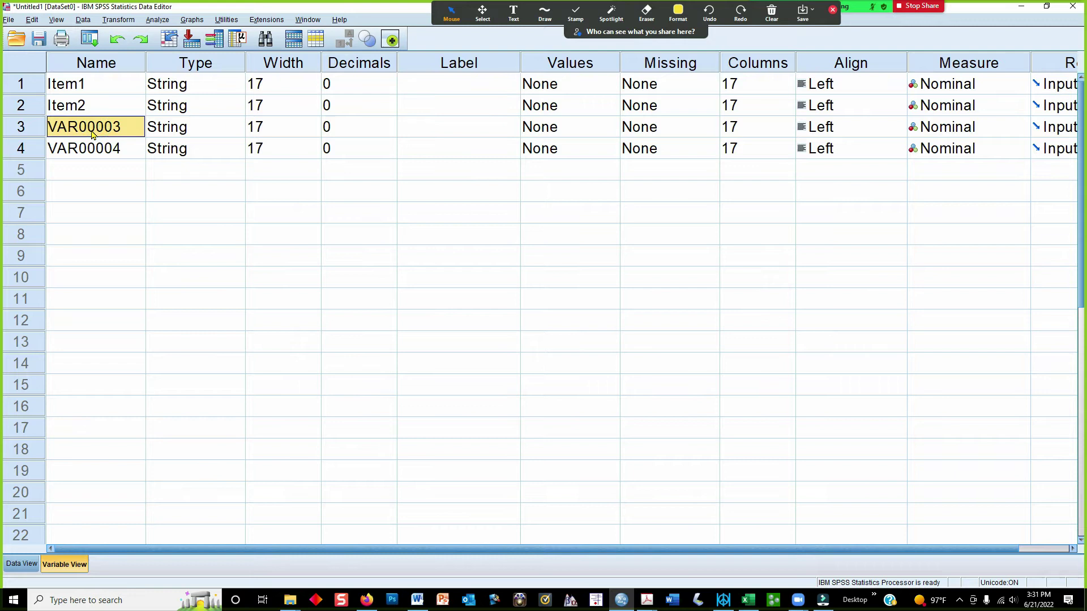
{"action": "type", "text": "Item 3"}
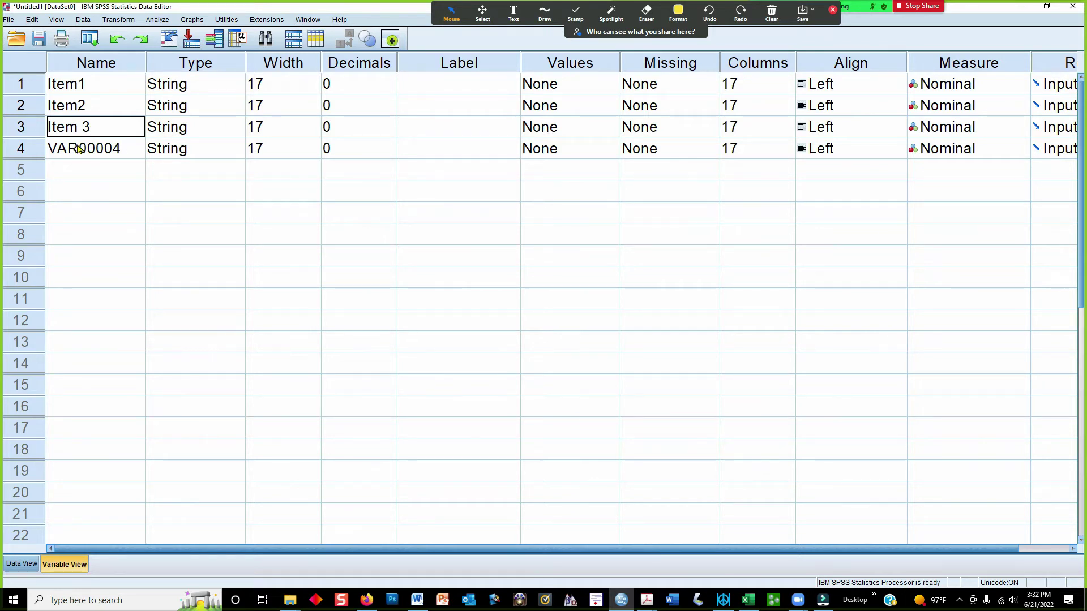
{"action": "left_click", "coordinate": [79, 149]}
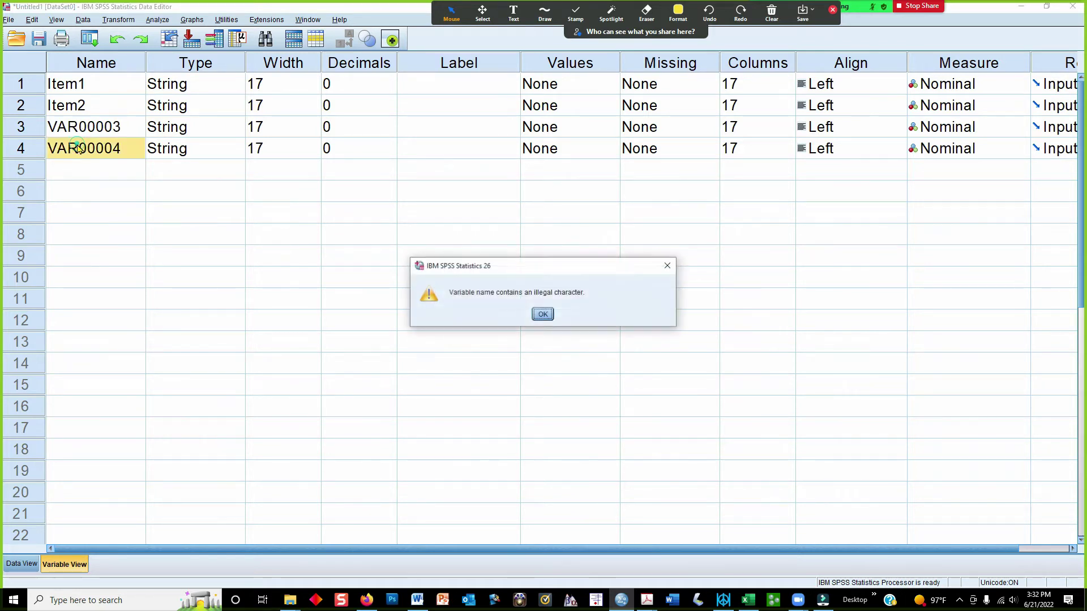
{"action": "left_click", "coordinate": [541, 315]}
{"action": "left_click", "coordinate": [116, 128]}
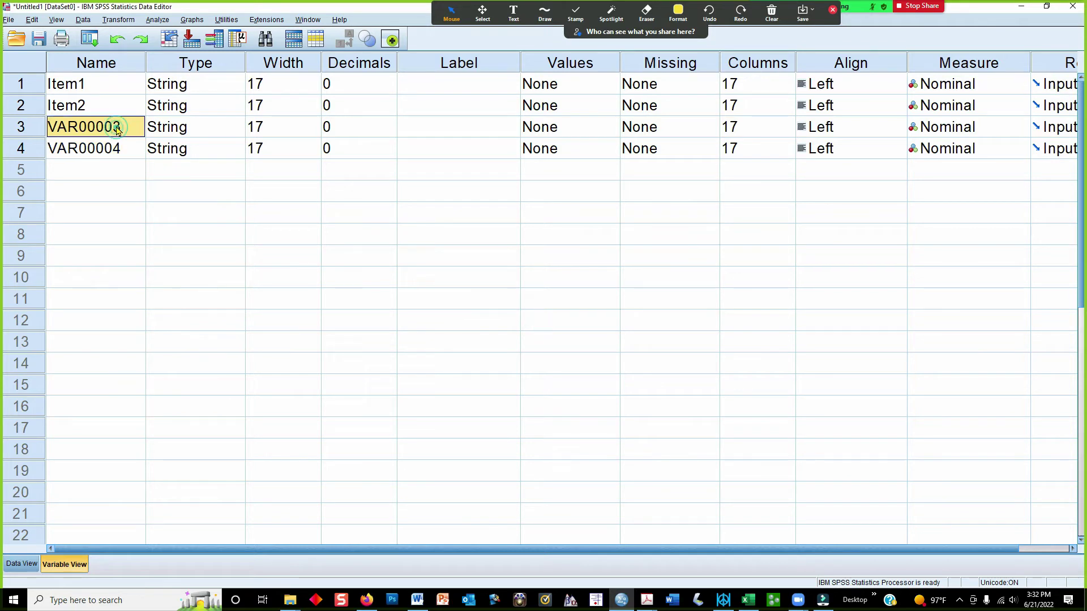
{"action": "type", "text": "Item3"}
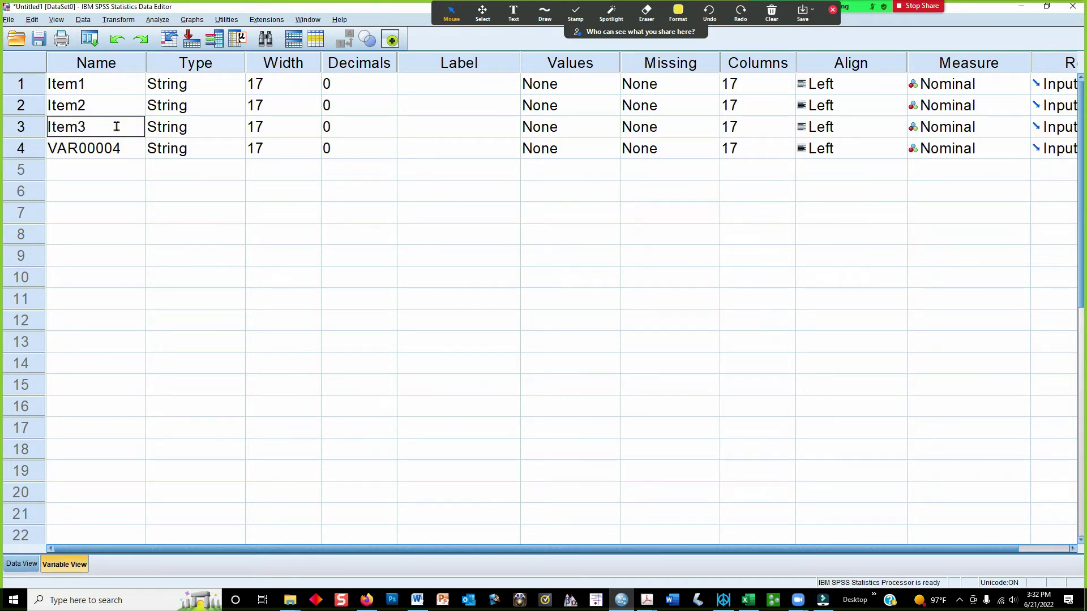
{"action": "left_click", "coordinate": [126, 150]}
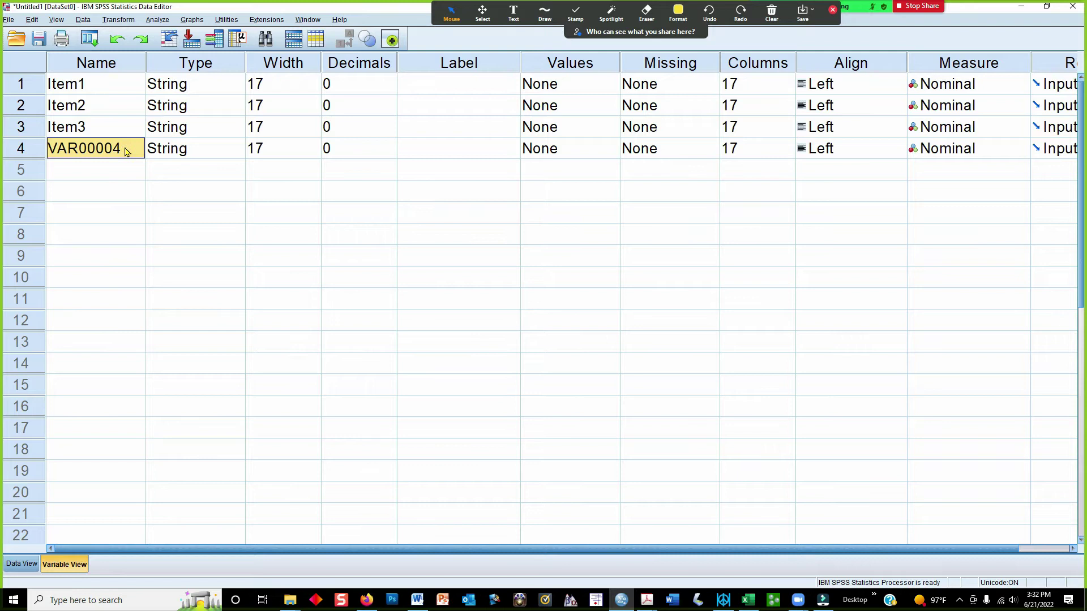
{"action": "type", "text": "Ite"}
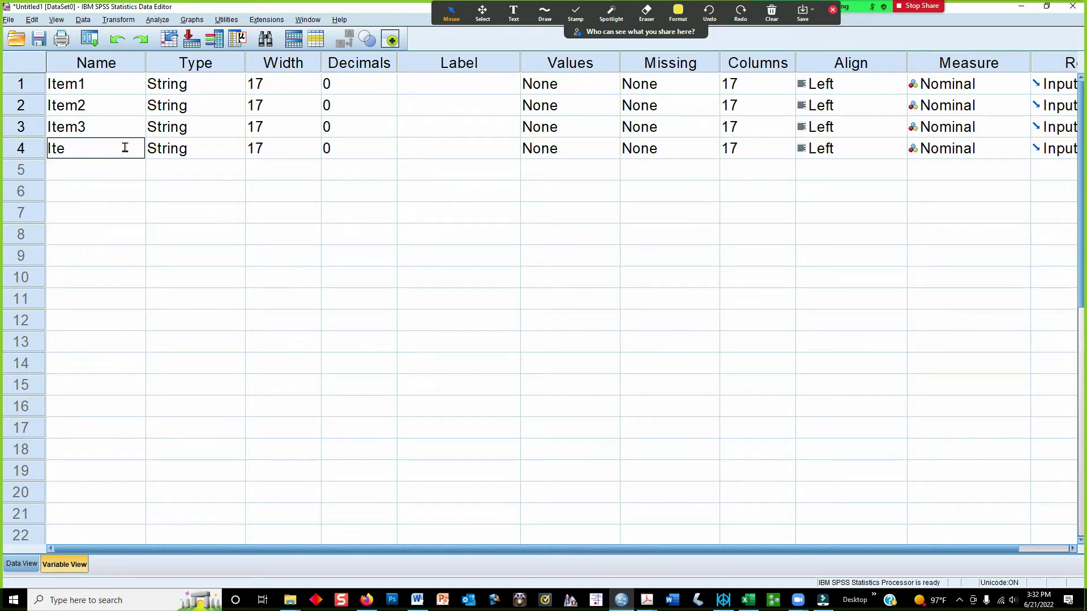
{"action": "type", "text": "m4"}
{"action": "left_click", "coordinate": [97, 169]}
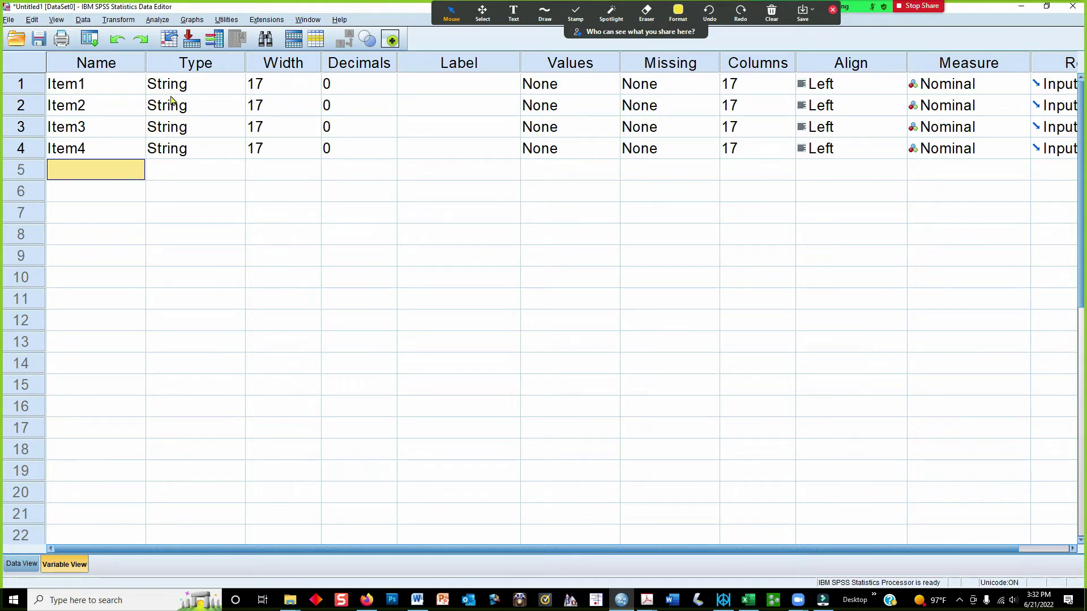
Inspect Item1's String type in the Variable Type dialog without changes, then return to Data View.
{"action": "left_click", "coordinate": [202, 84]}
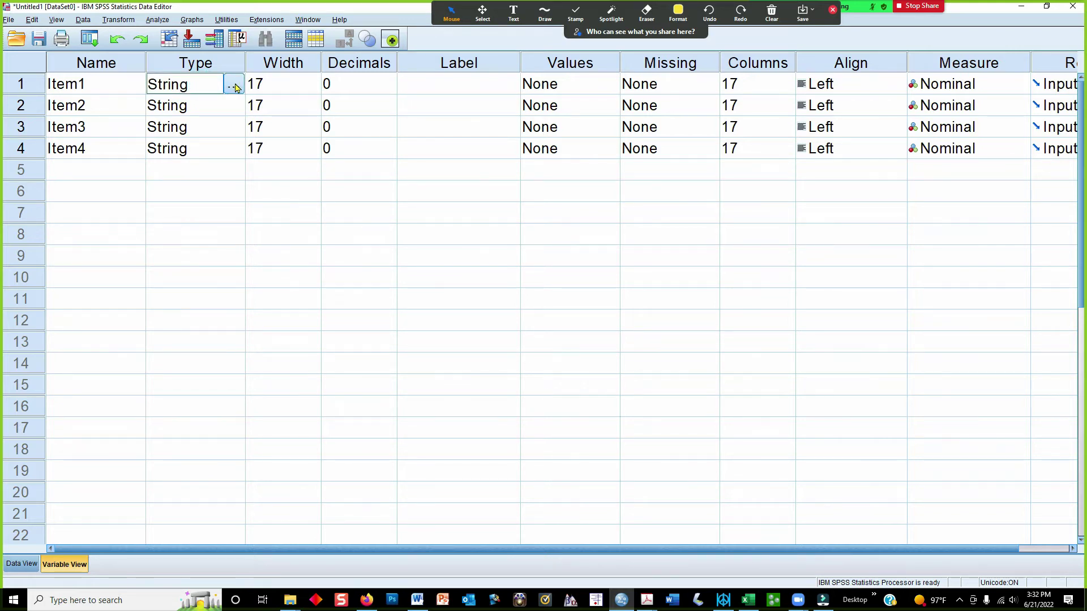
{"action": "left_click", "coordinate": [234, 86]}
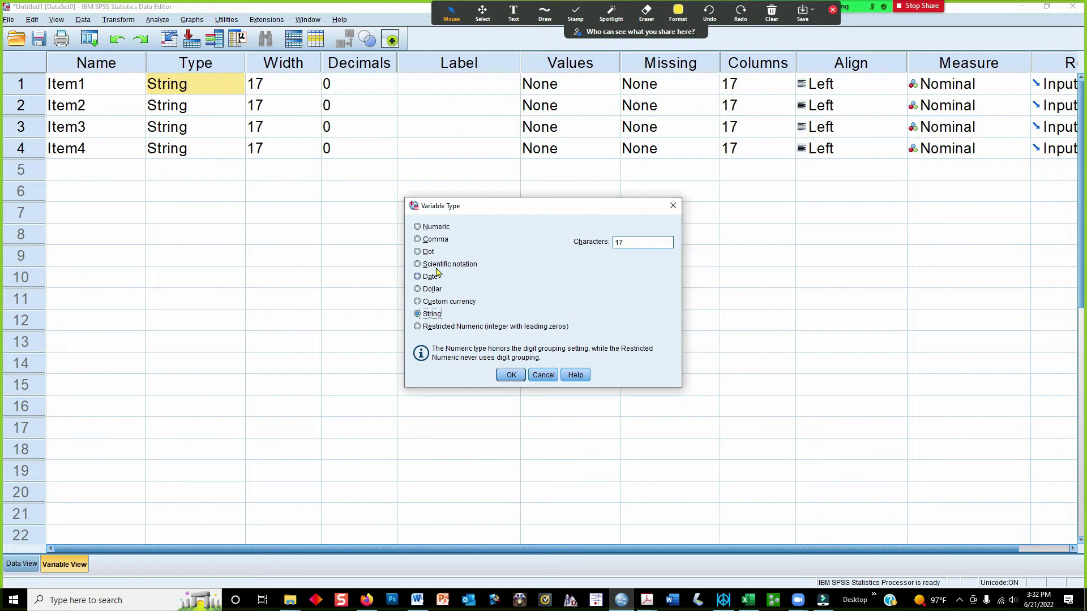
{"action": "left_click", "coordinate": [544, 377]}
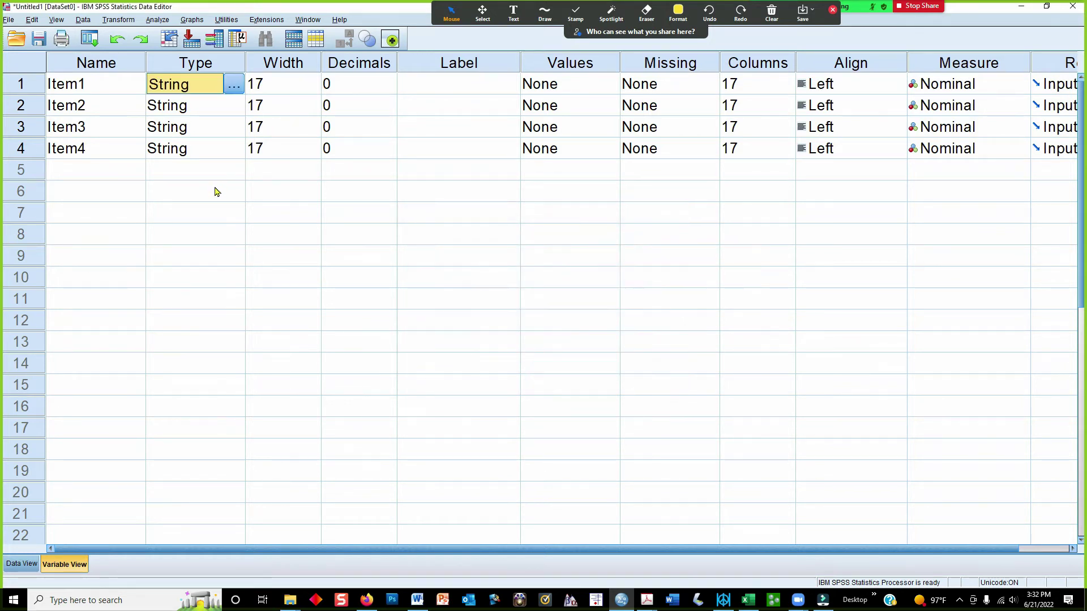
{"action": "left_click", "coordinate": [22, 564]}
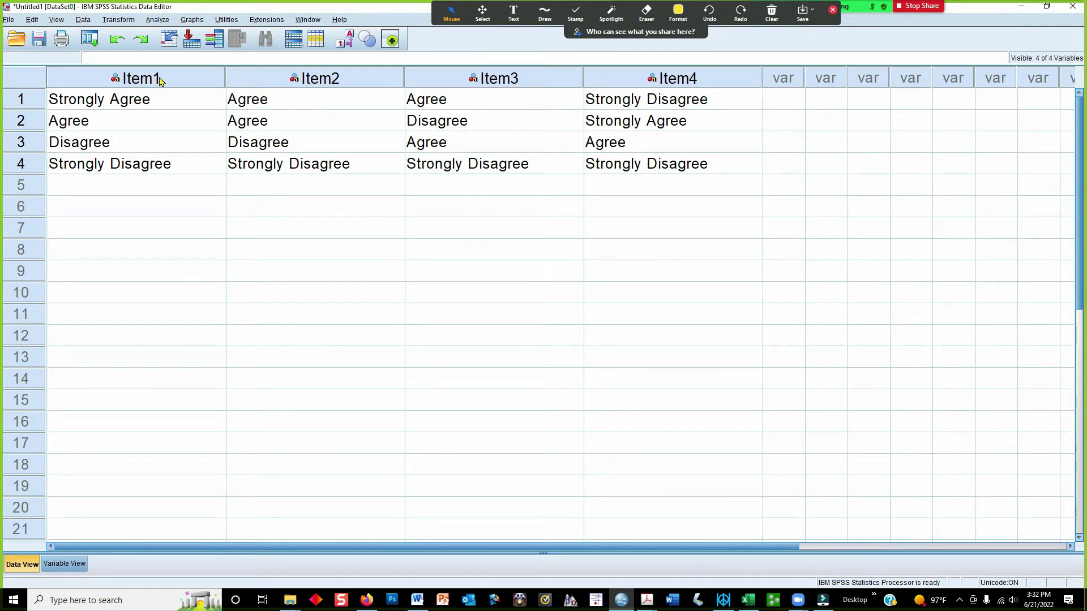
{"action": "mouse_move", "coordinate": [170, 83]}
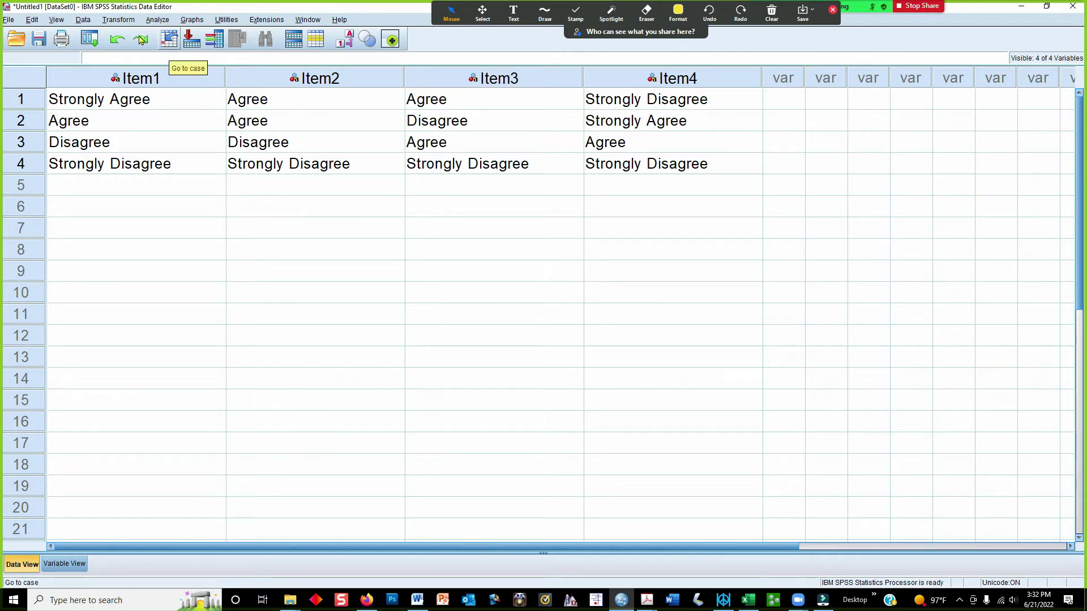
Open Recode into Same Variables from the Transform menu, then cancel it.
{"action": "left_click", "coordinate": [120, 20]}
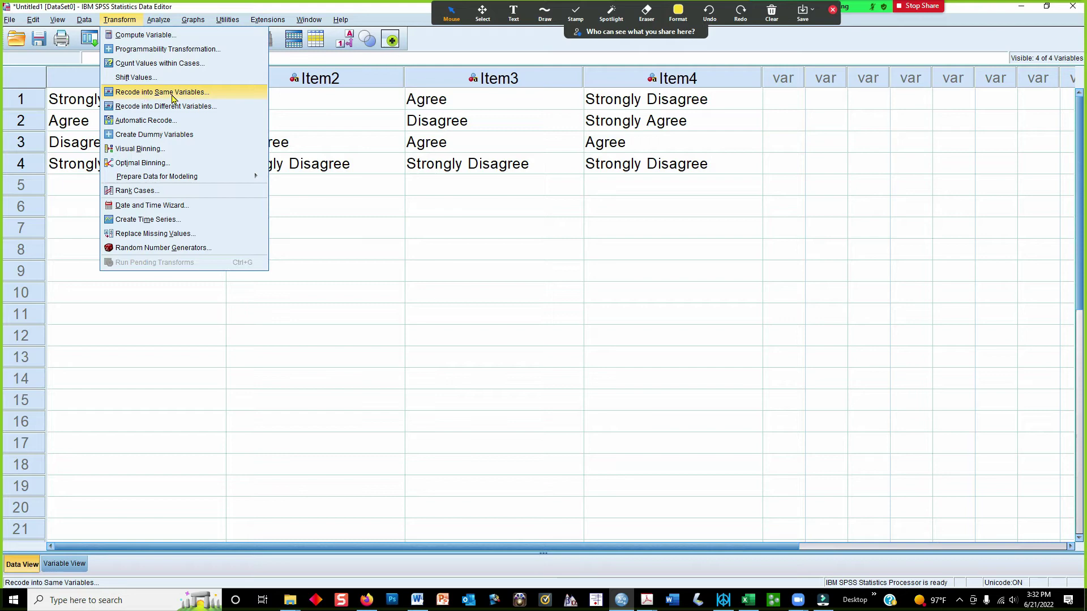
{"action": "left_click", "coordinate": [172, 98]}
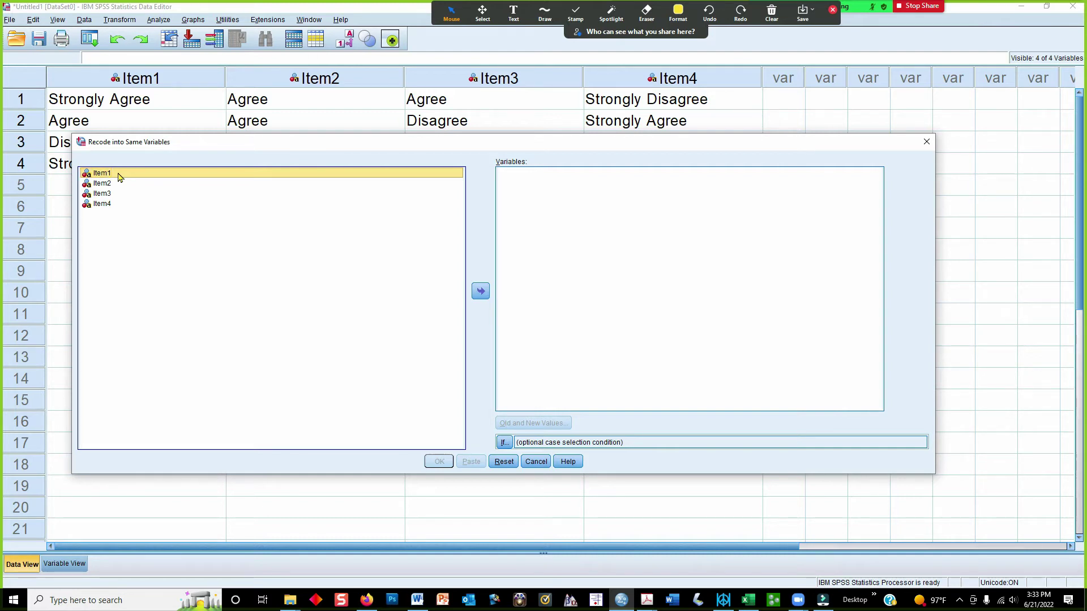
{"action": "left_click", "coordinate": [536, 461]}
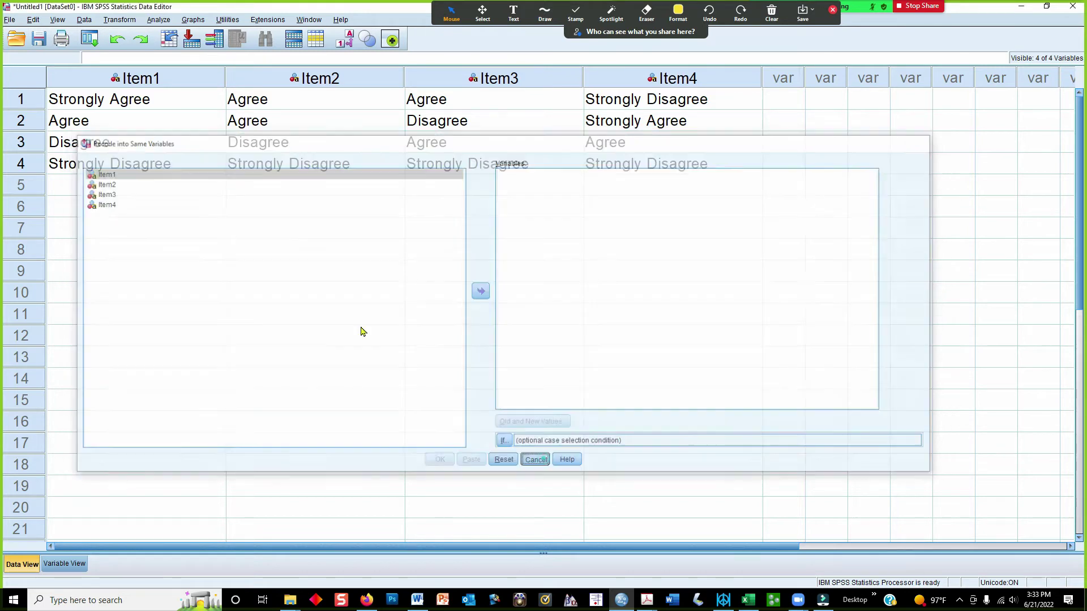
Review Item1's Strongly Agree, Agree, Disagree, Strongly Disagree cells, then reopen the Transform menu.
{"action": "left_click", "coordinate": [99, 108]}
{"action": "left_click", "coordinate": [92, 125]}
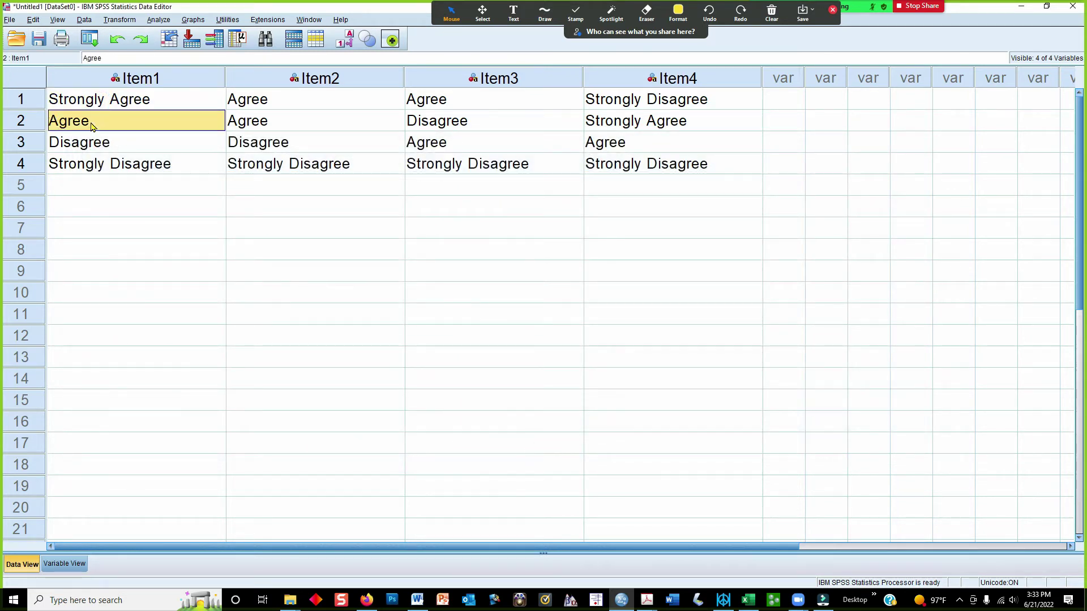
{"action": "left_click", "coordinate": [89, 143]}
{"action": "left_click", "coordinate": [99, 165]}
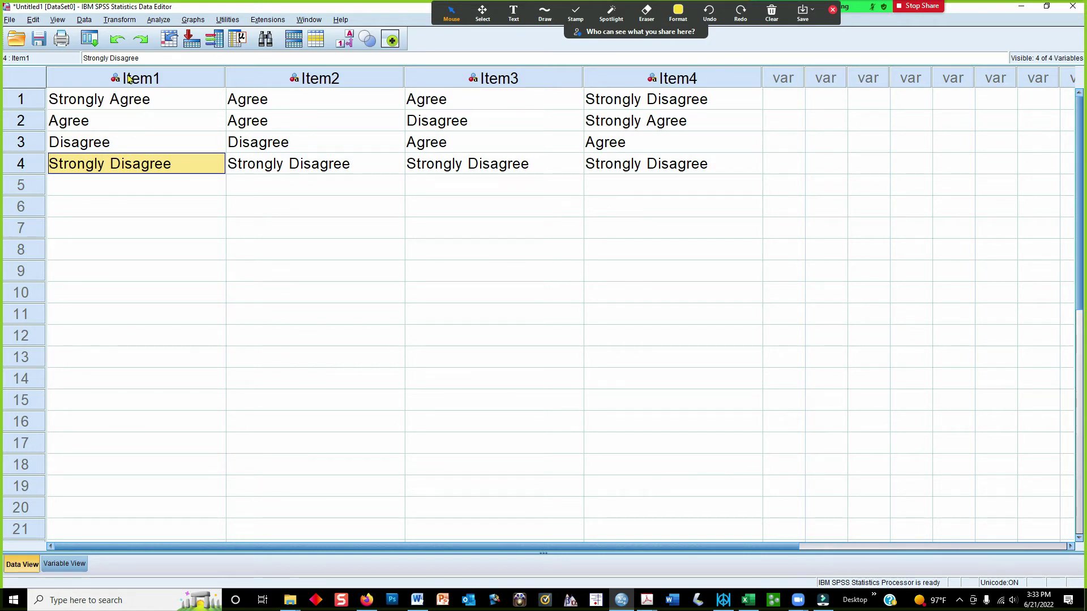
{"action": "left_click", "coordinate": [119, 20]}
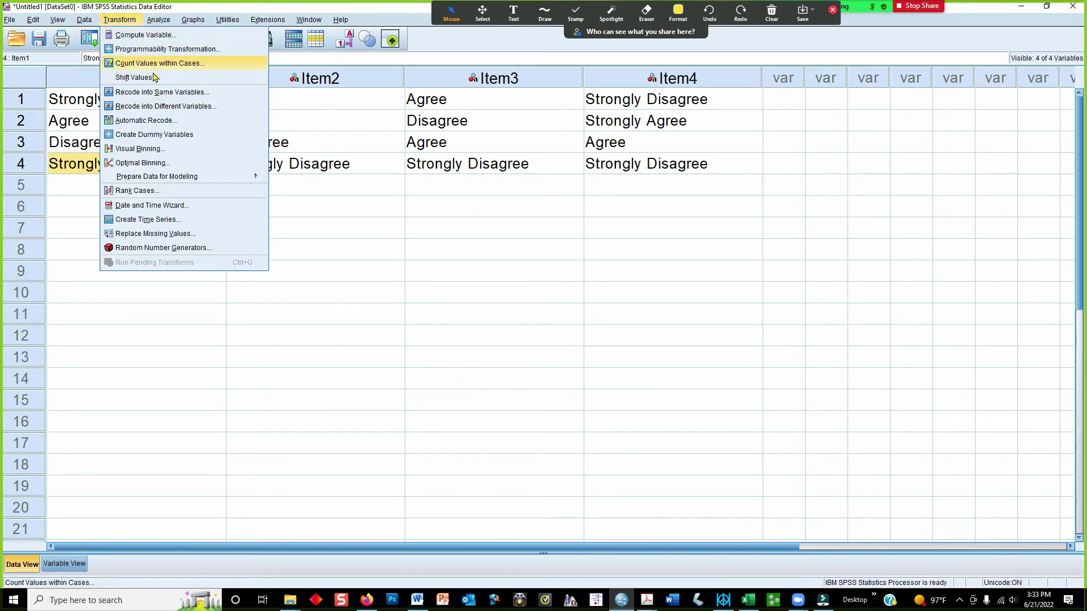
Open Recode into Same Variables and move Item1–Item4 into the String Variables list.
{"action": "left_click", "coordinate": [166, 93]}
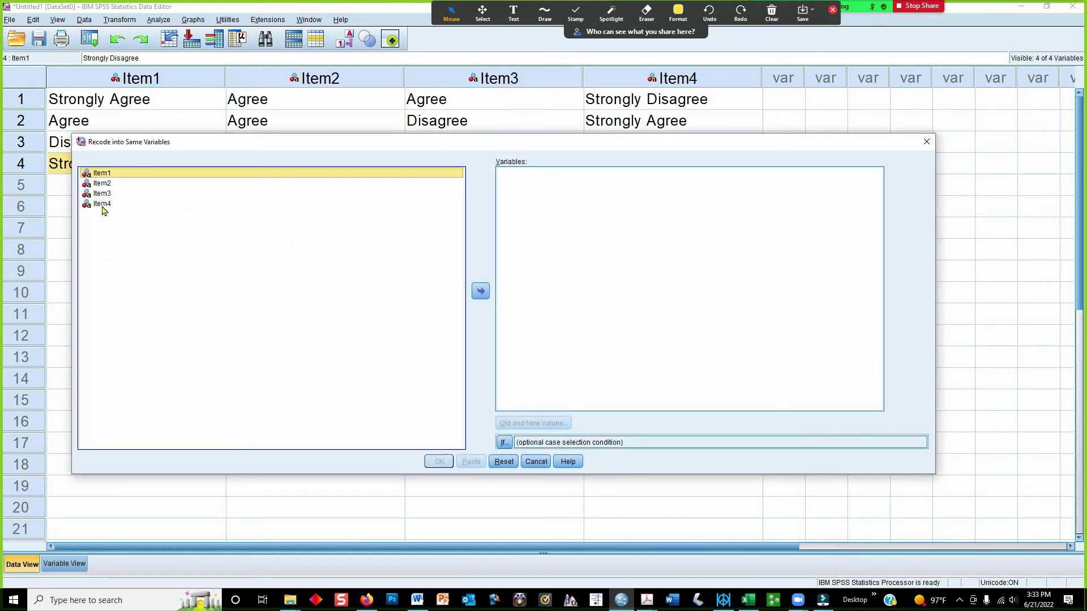
{"action": "left_click", "coordinate": [103, 205], "text": "shift"}
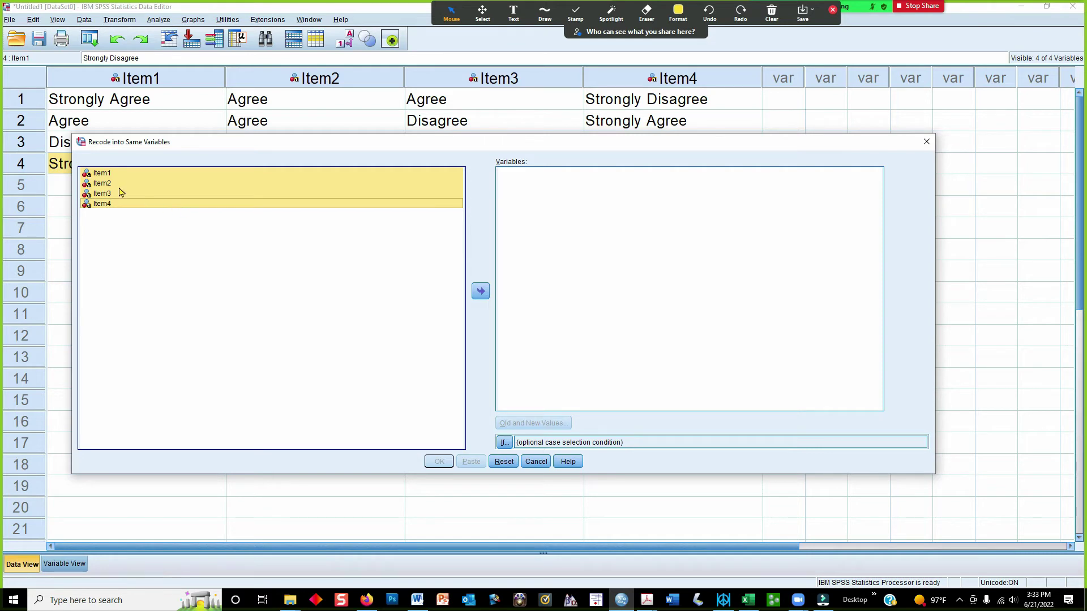
{"action": "left_click", "coordinate": [102, 174]}
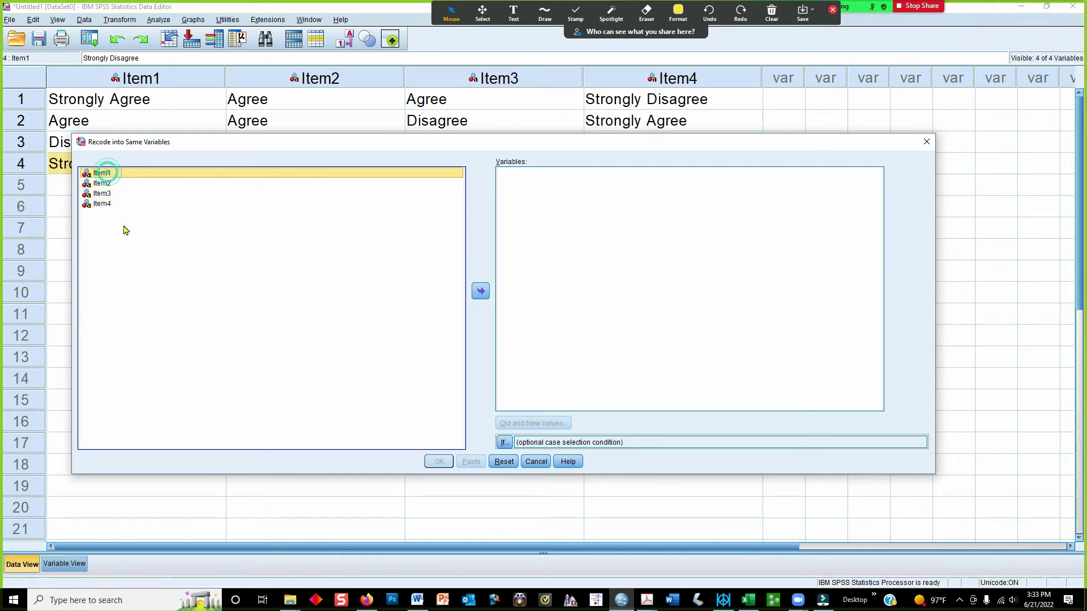
{"action": "left_click", "coordinate": [103, 204], "text": "shift"}
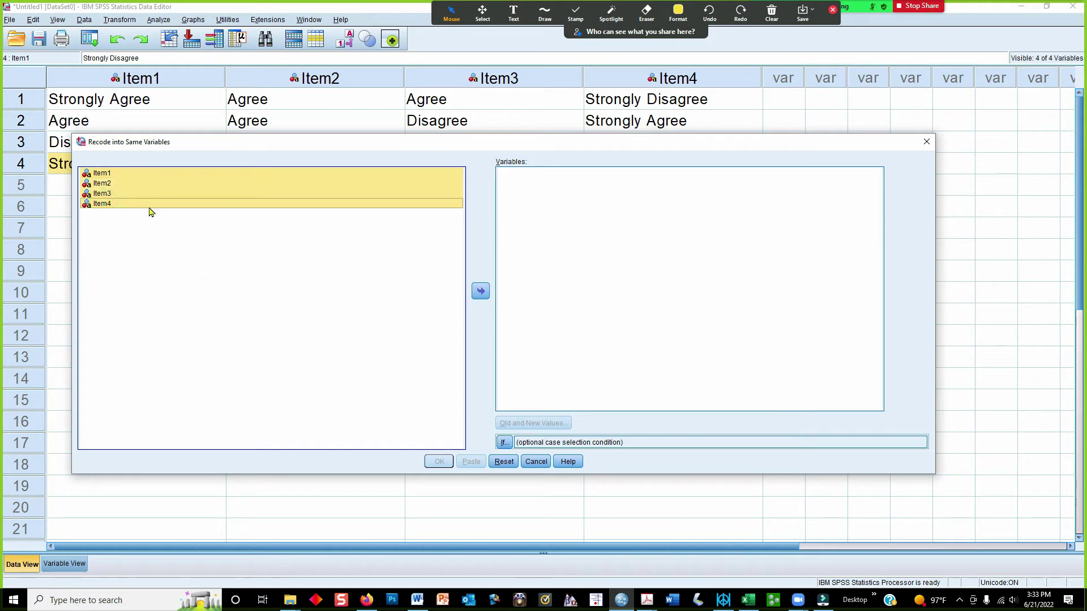
{"action": "left_click", "coordinate": [480, 291]}
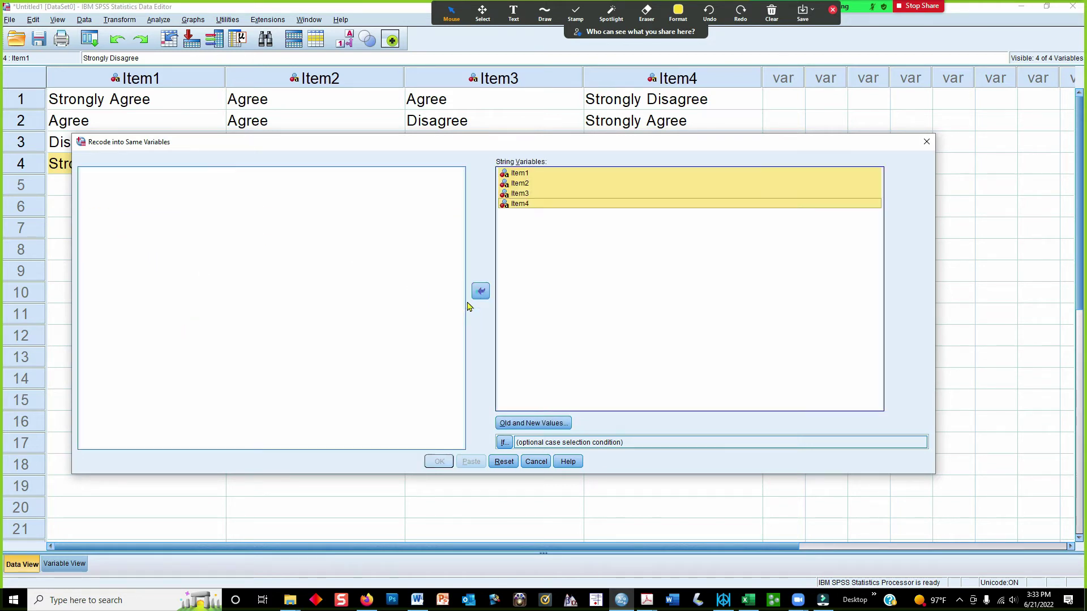
{"action": "left_click", "coordinate": [552, 426]}
Fix the old value text and add the 'Strongly Disagree' → 1 recode mapping.
{"action": "left_click", "coordinate": [596, 237]}
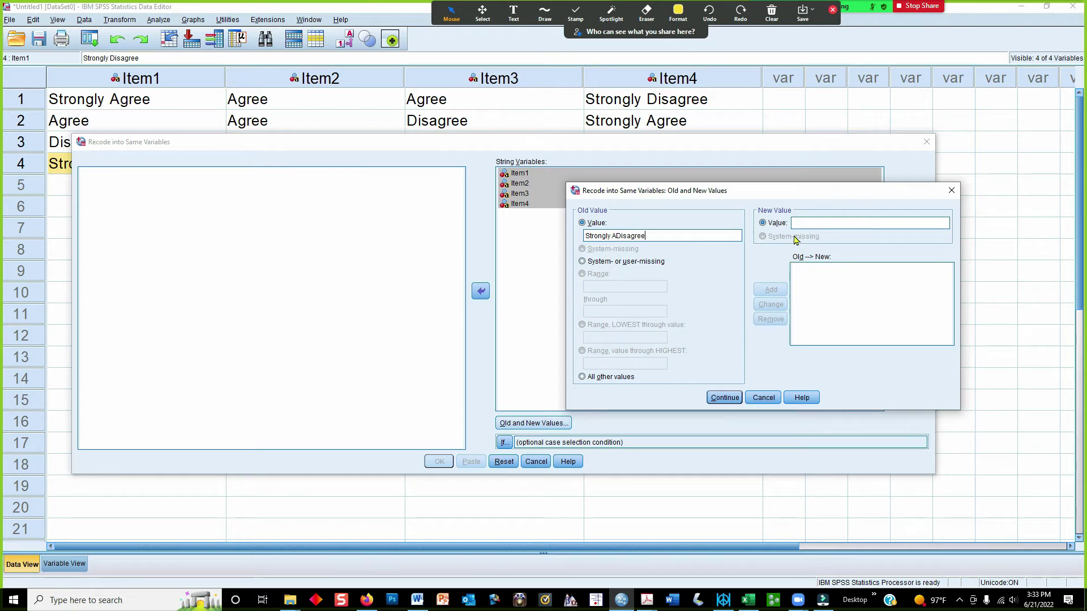
{"action": "left_click", "coordinate": [616, 236]}
{"action": "key", "text": "BackSpace"}
{"action": "left_click", "coordinate": [818, 224]}
{"action": "type", "text": "1"}
{"action": "left_click", "coordinate": [770, 289]}
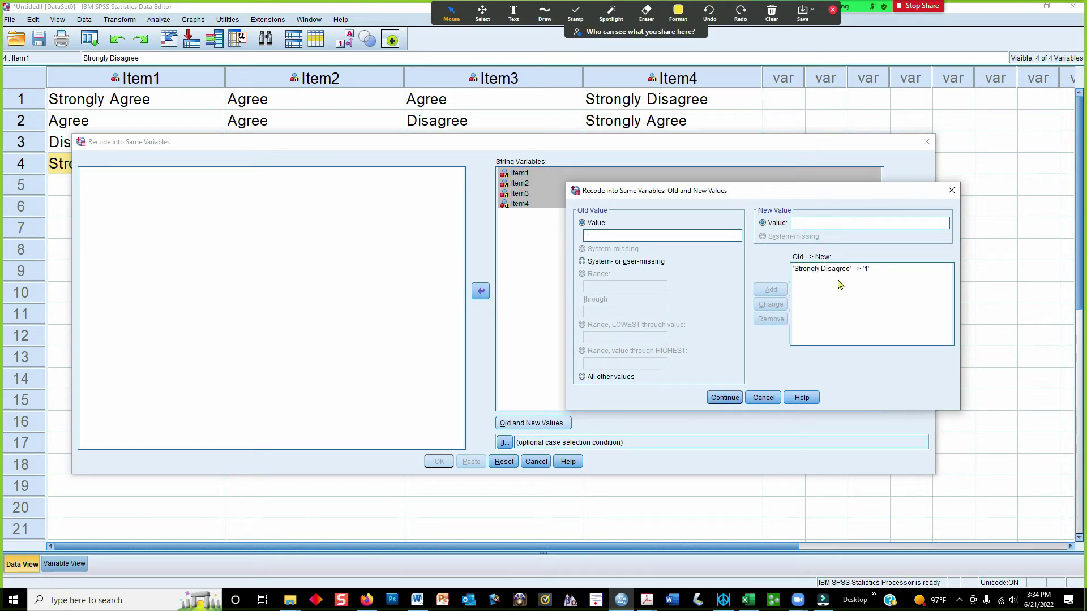
{"action": "left_click", "coordinate": [545, 11]}
{"action": "left_click", "coordinate": [538, 54]}
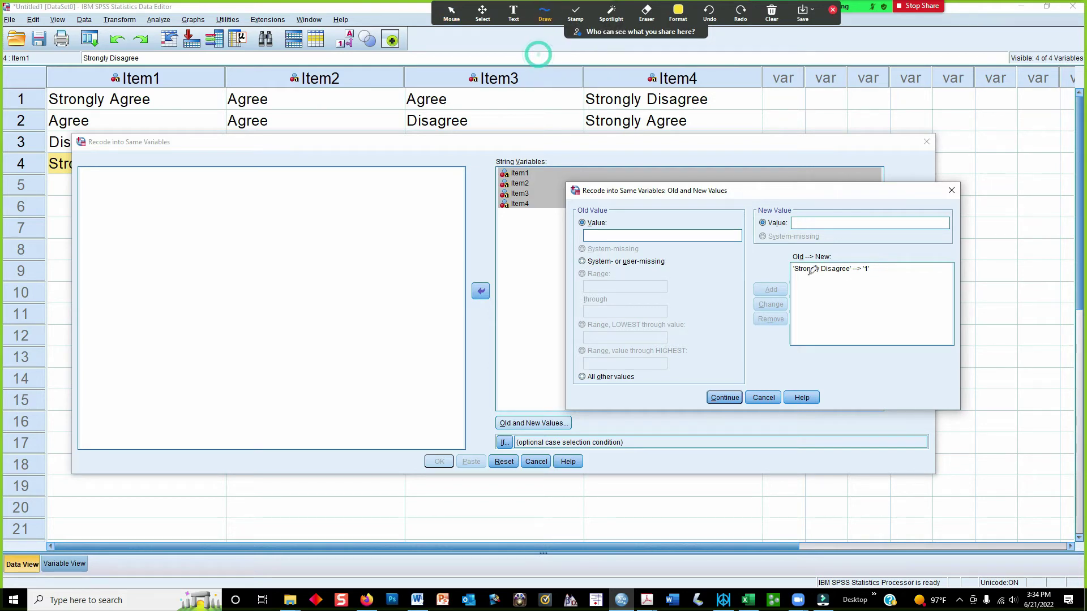
{"action": "mouse_move", "coordinate": [798, 277]}
{"action": "left_mouse_down"}
{"action": "mouse_move", "coordinate": [882, 277]}
{"action": "mouse_move", "coordinate": [879, 257]}
{"action": "mouse_move", "coordinate": [826, 248]}
{"action": "mouse_move", "coordinate": [785, 260]}
{"action": "mouse_move", "coordinate": [804, 274]}
{"action": "left_mouse_up"}
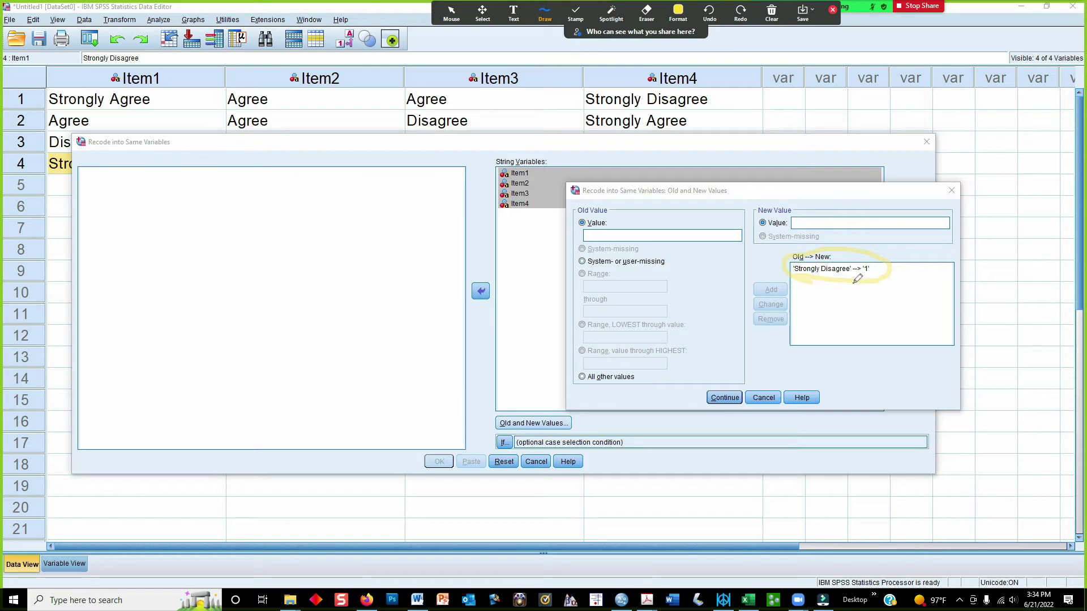
{"action": "left_click", "coordinate": [771, 11]}
{"action": "left_click", "coordinate": [774, 32]}
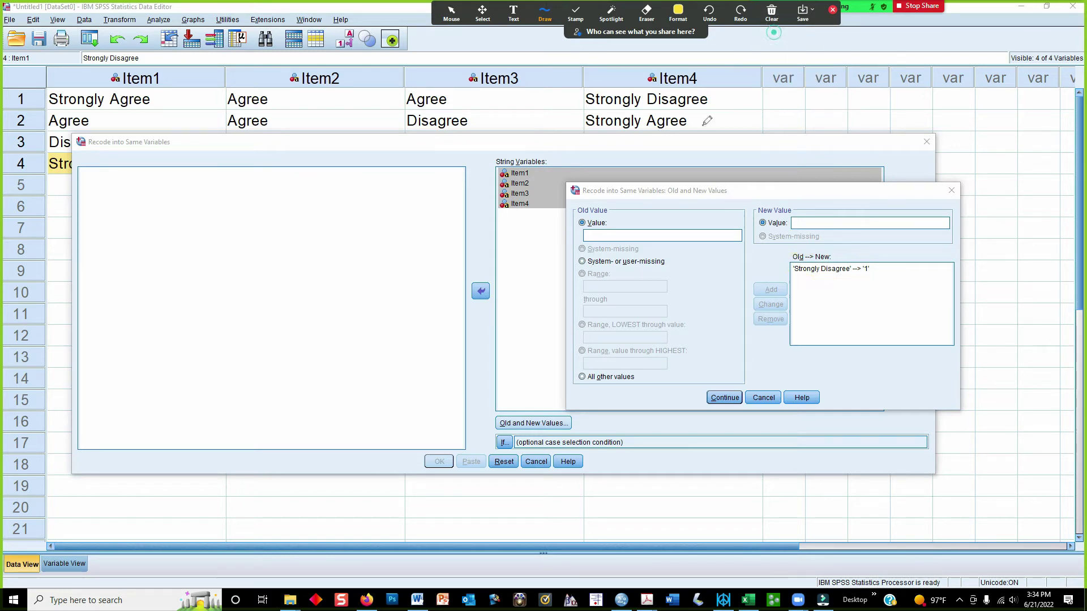
{"action": "left_click", "coordinate": [451, 12]}
Add the 'Disagree' → 2 mapping, checking the answer wording in the Google Form.
{"action": "left_click", "coordinate": [619, 234]}
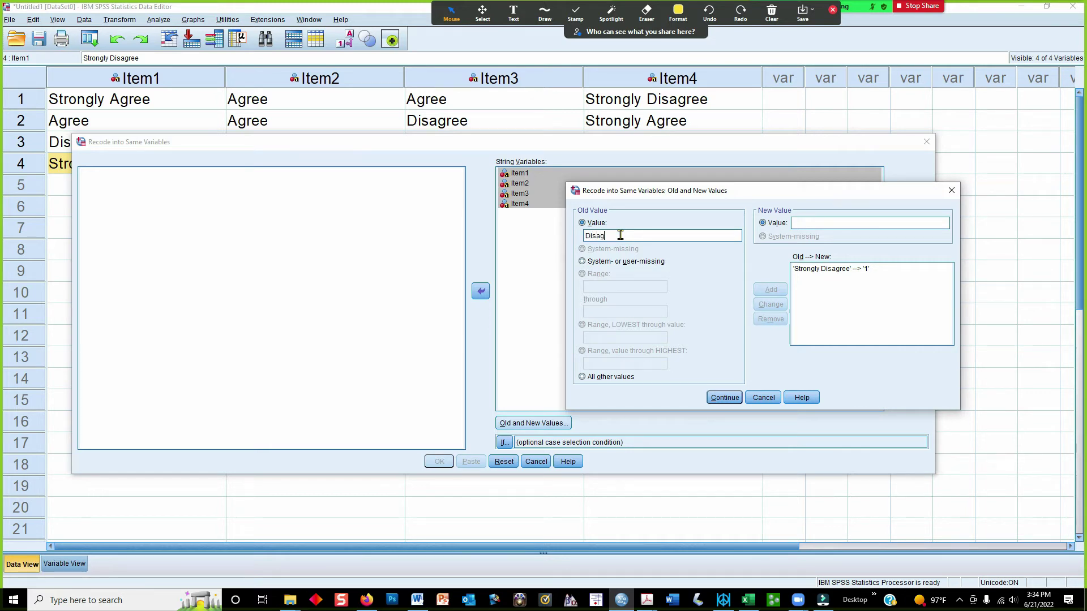
{"action": "type", "text": "Disagree"}
{"action": "left_click", "coordinate": [801, 225]}
{"action": "type", "text": "2"}
{"action": "left_click", "coordinate": [762, 289]}
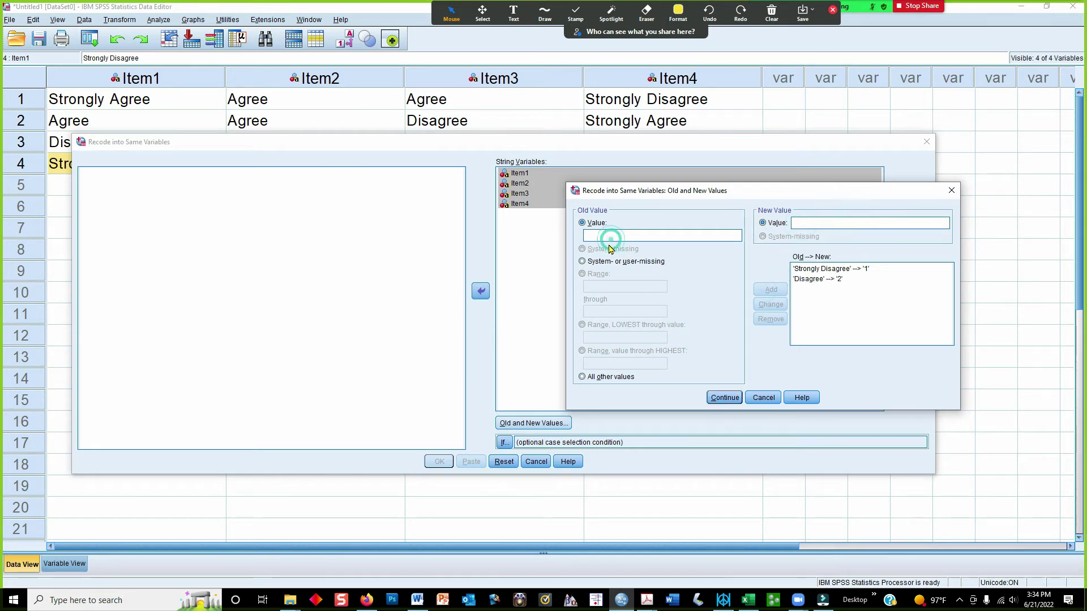
{"action": "left_click", "coordinate": [369, 601]}
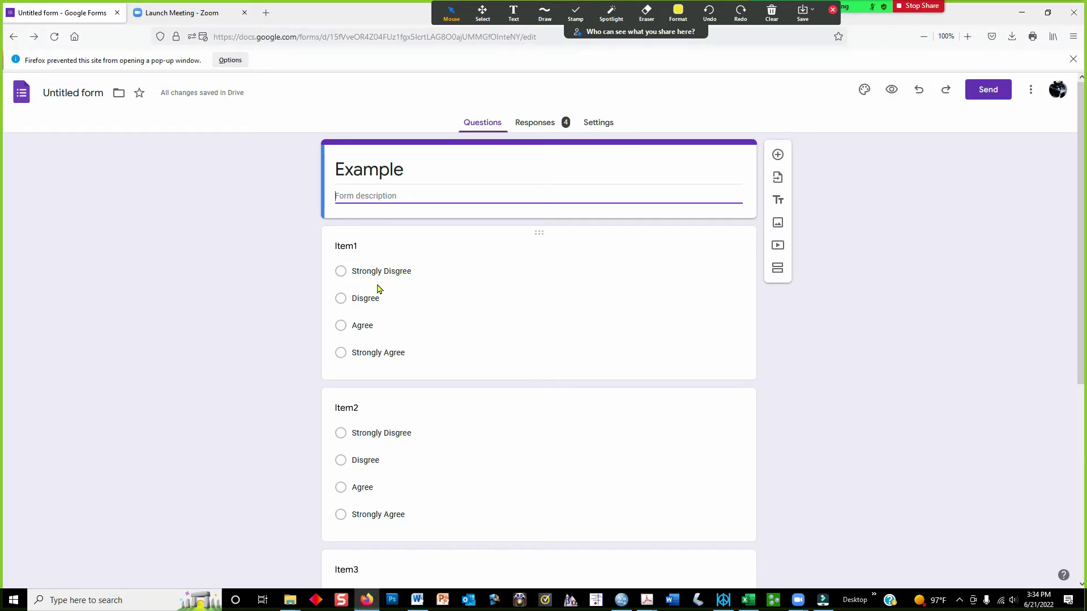
{"action": "left_click", "coordinate": [366, 600]}
Add the 'Agree' → 3 recode mapping.
{"action": "left_click", "coordinate": [648, 239]}
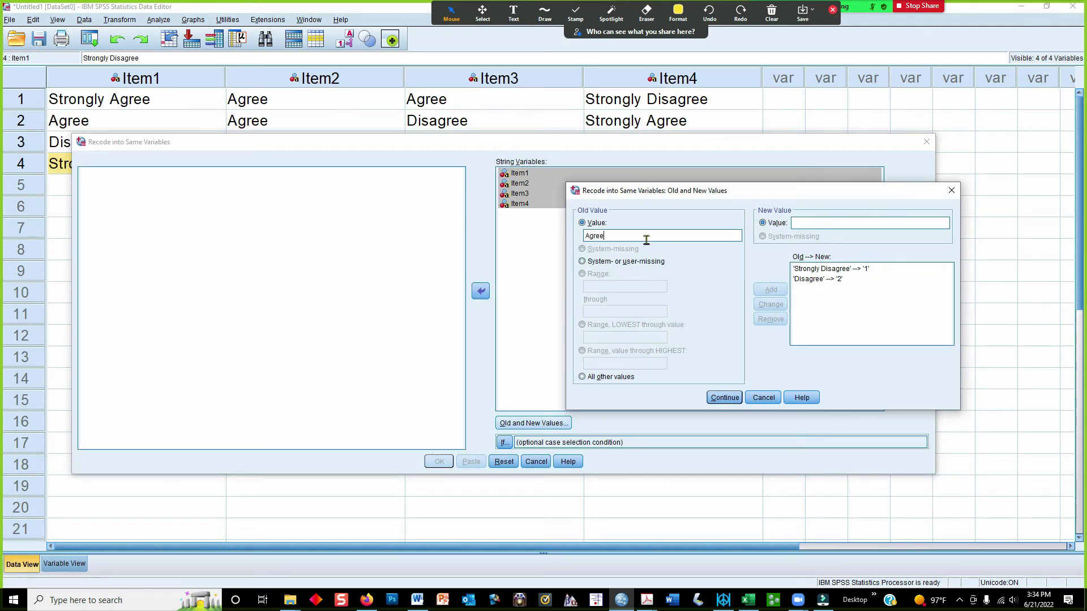
{"action": "left_click", "coordinate": [836, 223]}
{"action": "type", "text": "3"}
{"action": "left_click", "coordinate": [771, 290]}
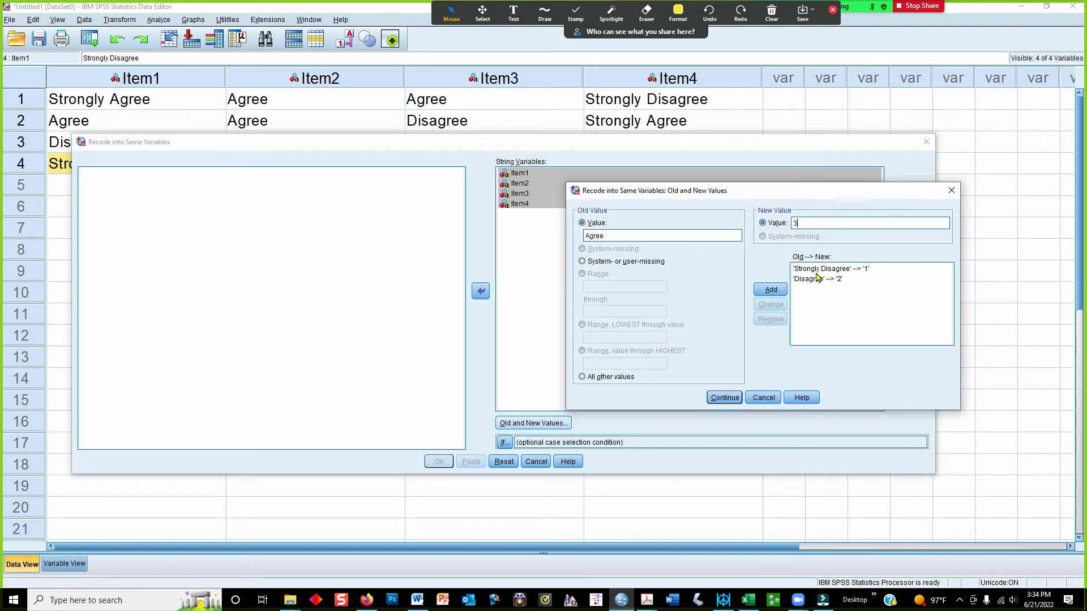
Add 'Strongly agree' → 4 and confirm the four value mappings.
{"action": "left_click", "coordinate": [621, 234]}
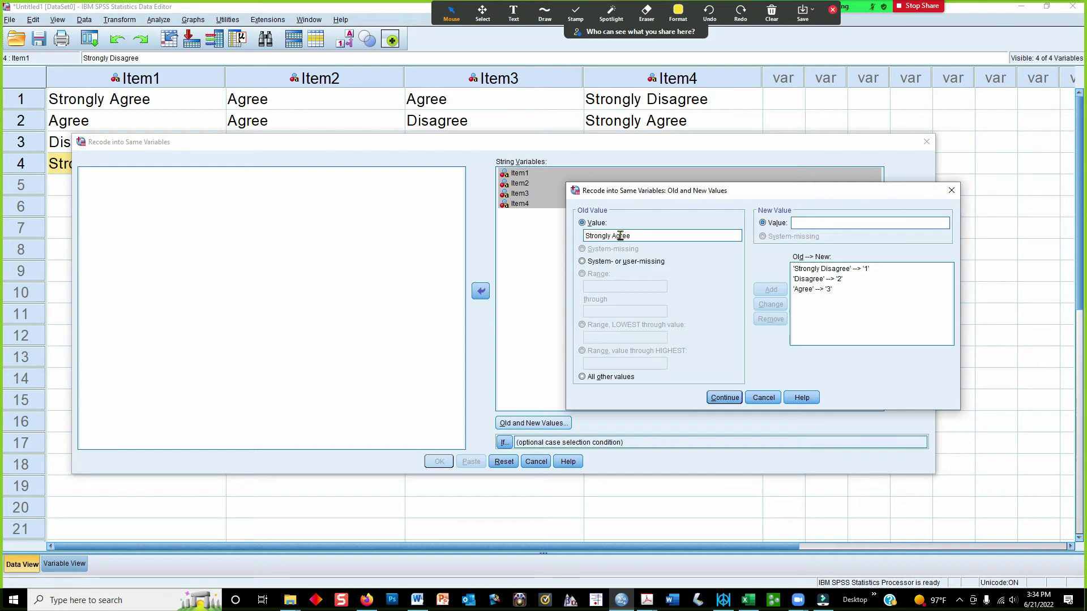
{"action": "left_click", "coordinate": [811, 225]}
{"action": "type", "text": "4"}
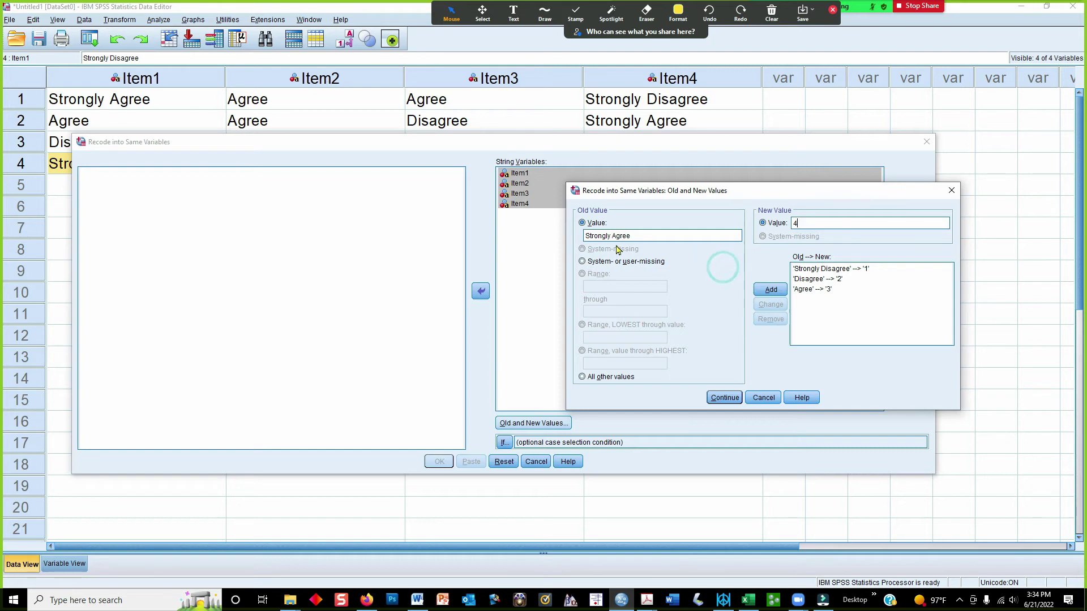
{"action": "double_click", "coordinate": [611, 235]}
{"action": "left_click", "coordinate": [611, 235]}
{"action": "left_click", "coordinate": [768, 290]}
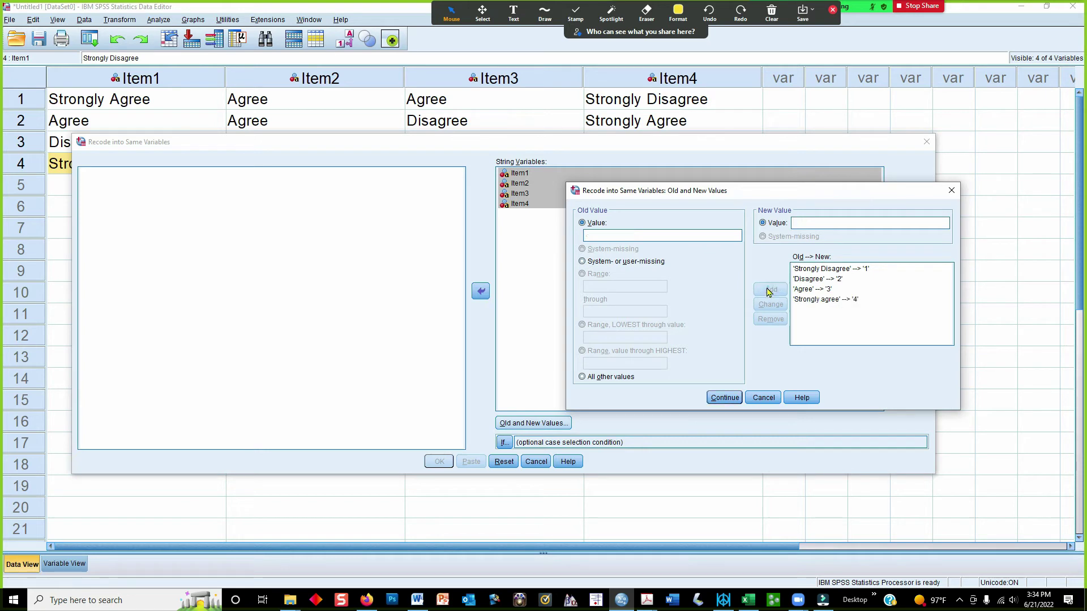
{"action": "left_click", "coordinate": [718, 398]}
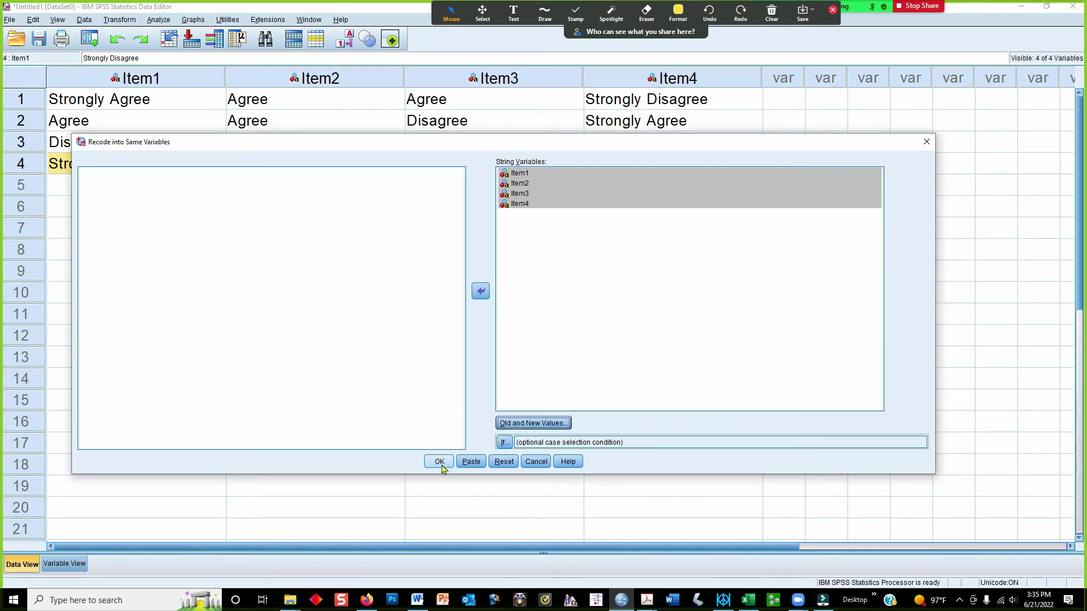
Run the recode on Item1–Item4 and inspect the Strongly Agree cells still left as text.
{"action": "left_click", "coordinate": [440, 462]}
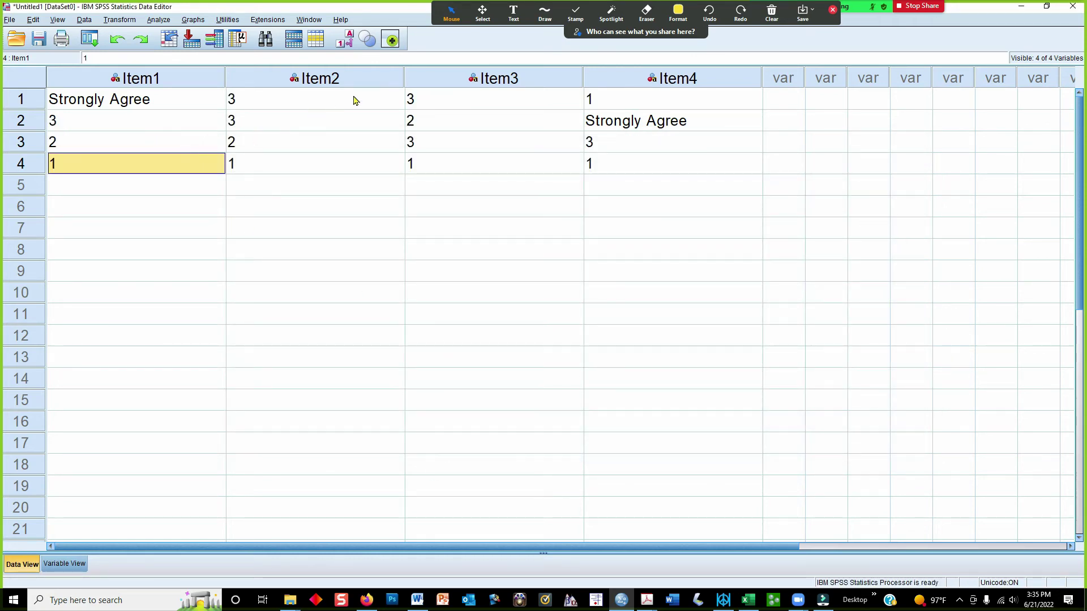
{"action": "left_click", "coordinate": [602, 128]}
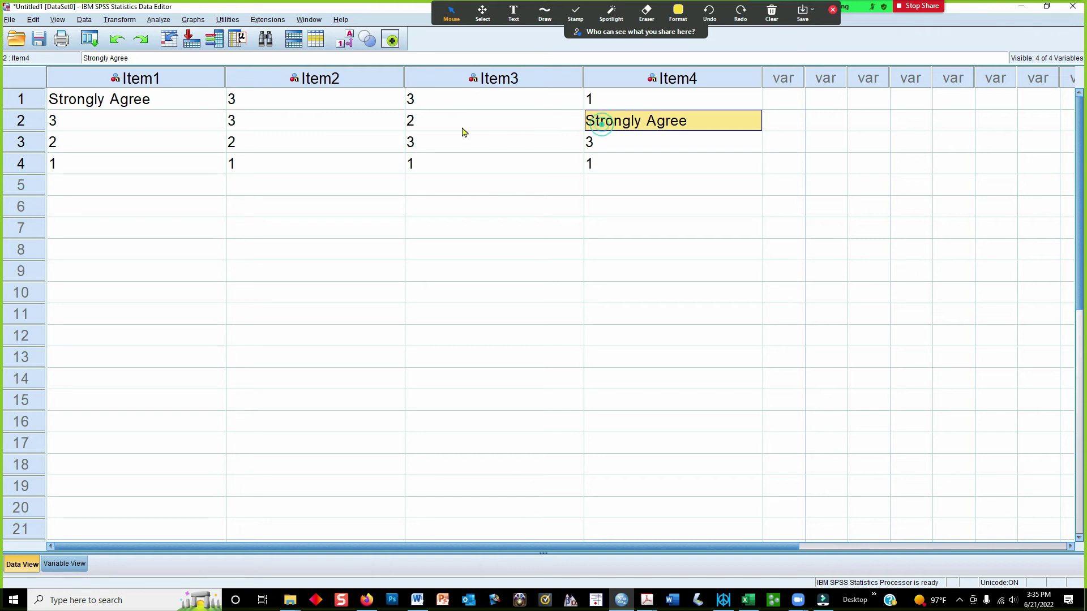
{"action": "left_click", "coordinate": [142, 101]}
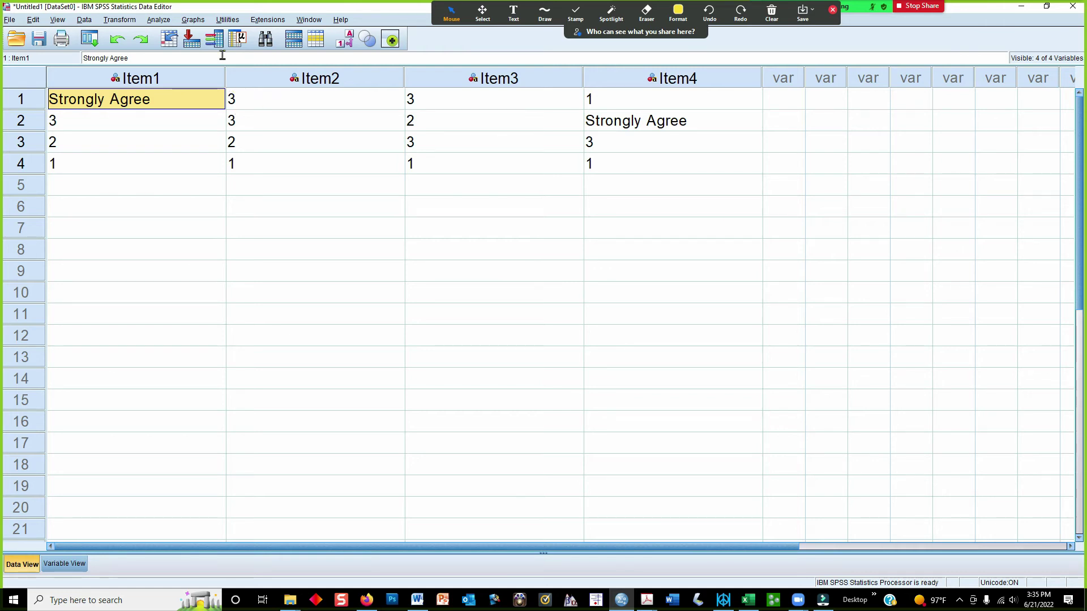
{"action": "left_click", "coordinate": [119, 20]}
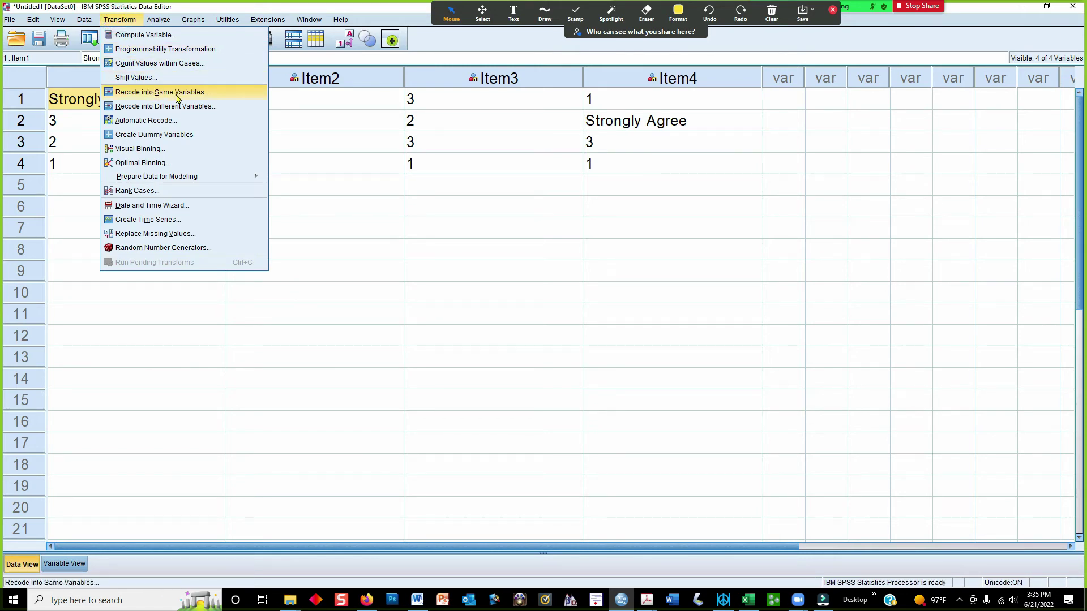
Correct the fourth mapping's old value to 'Strongly Agree' → 4.
{"action": "left_click", "coordinate": [177, 93]}
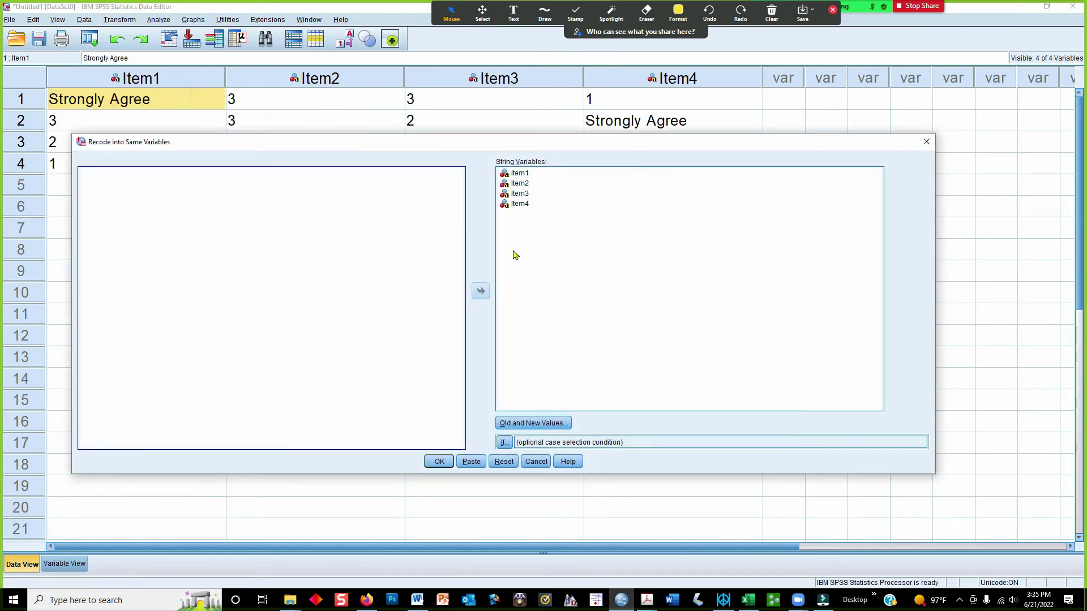
{"action": "left_click", "coordinate": [537, 425]}
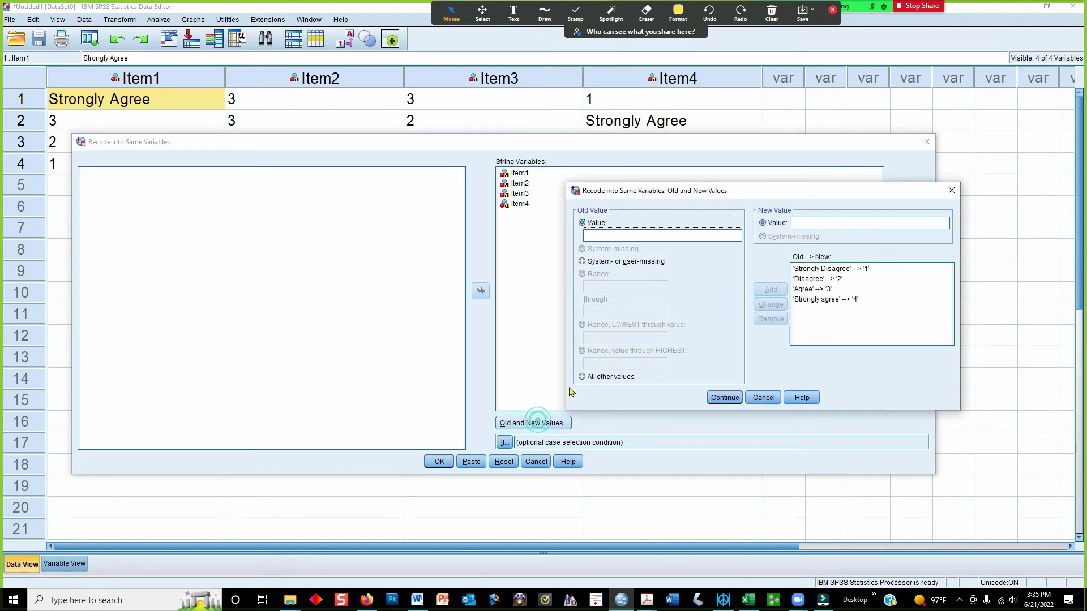
{"action": "left_click", "coordinate": [822, 300]}
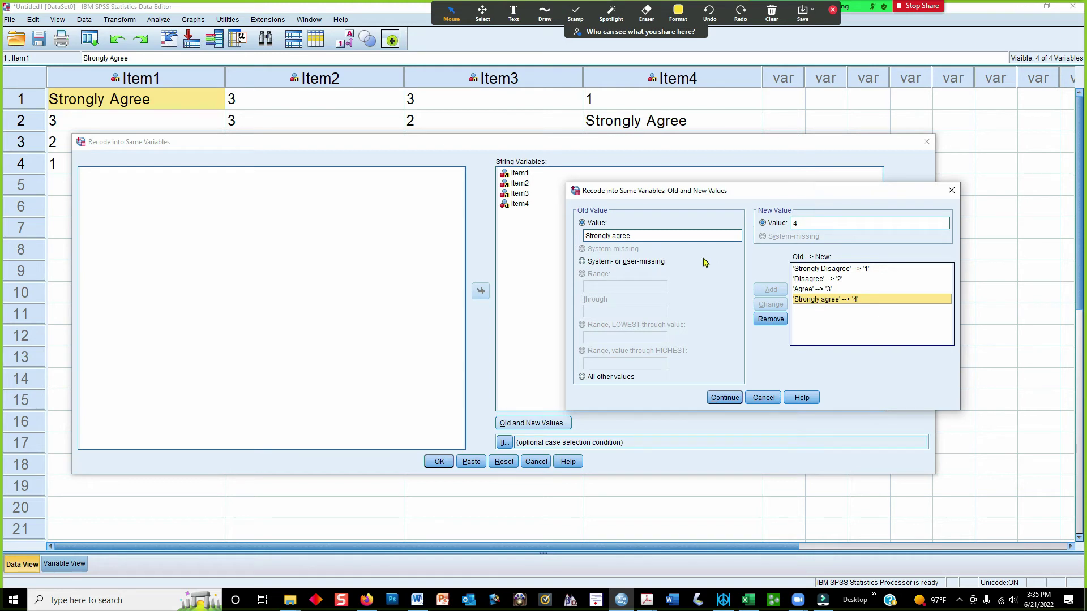
{"action": "left_click", "coordinate": [617, 238]}
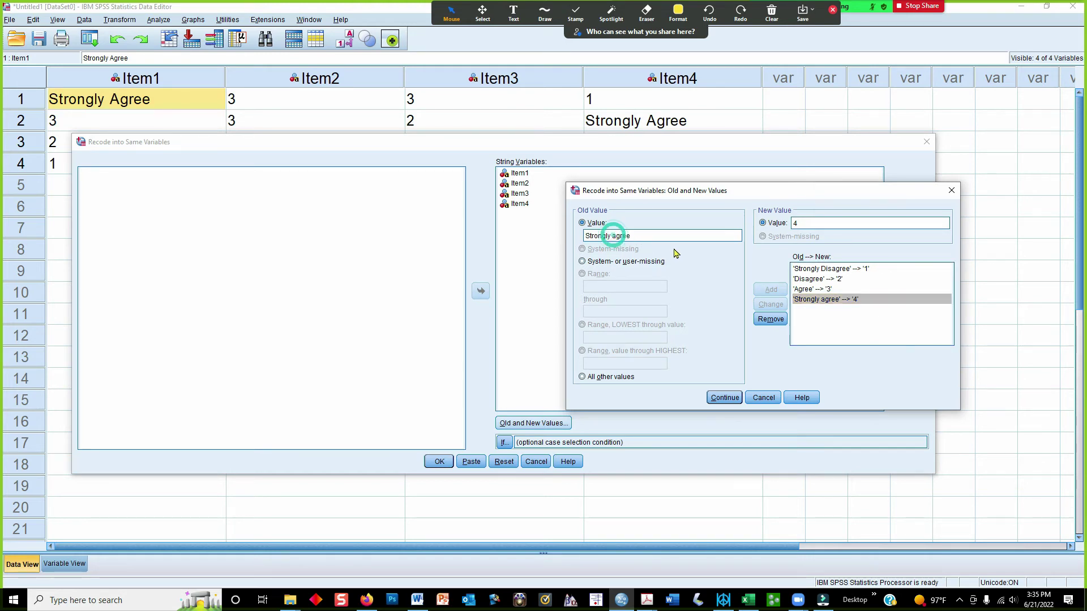
{"action": "key", "text": "Delete"}
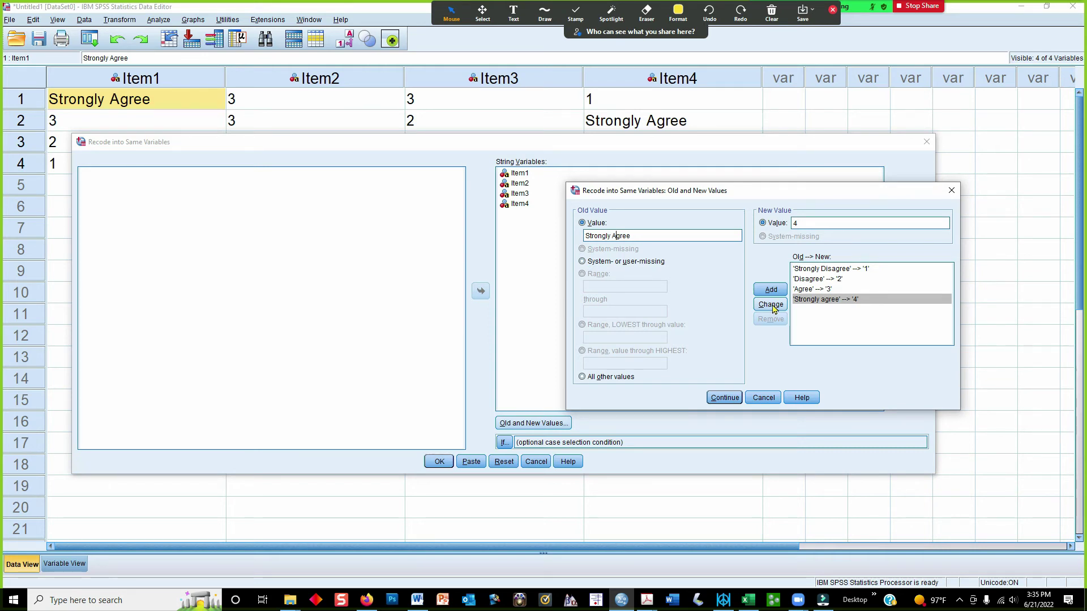
{"action": "left_click", "coordinate": [771, 305]}
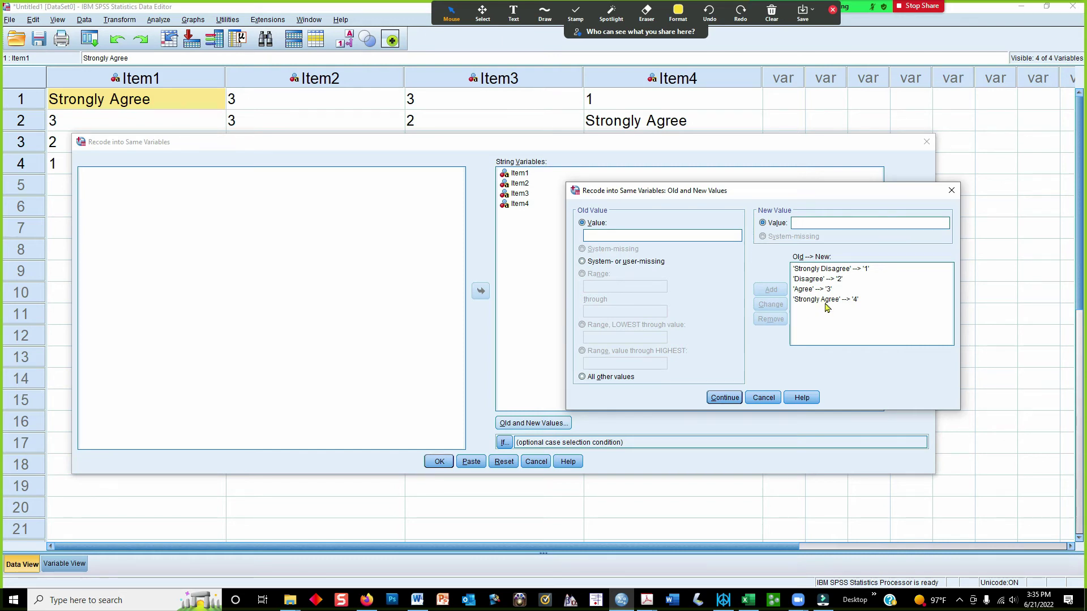
Confirm the corrected mappings and rerun the recode on Item1–Item4.
{"action": "left_click", "coordinate": [545, 11]}
{"action": "left_click", "coordinate": [545, 55]}
{"action": "left_click_drag", "start_coordinate": [821, 308], "coordinate": [840, 308]}
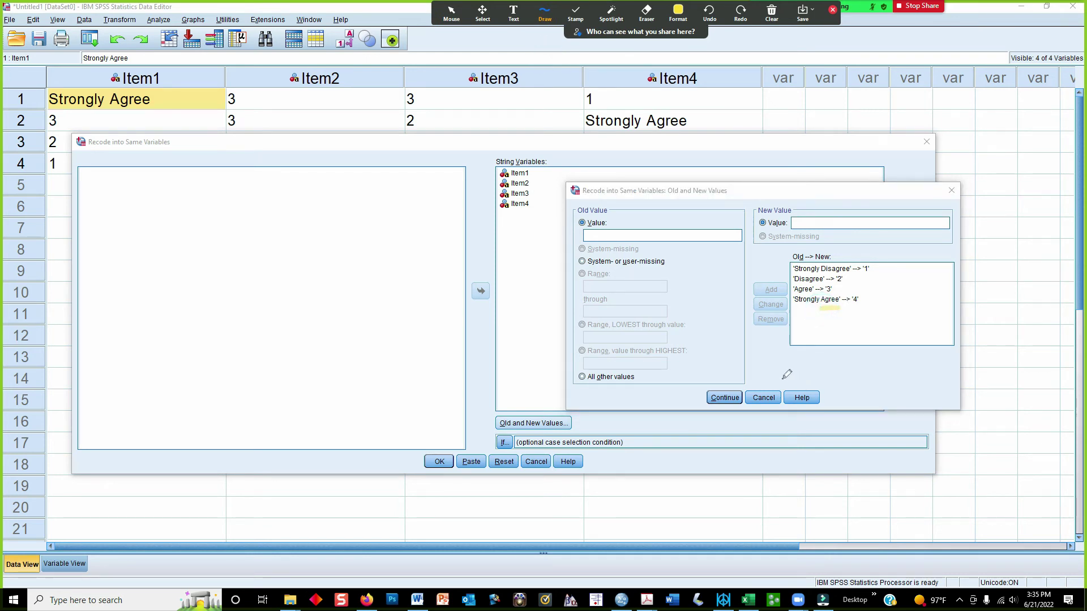
{"action": "left_click", "coordinate": [771, 13]}
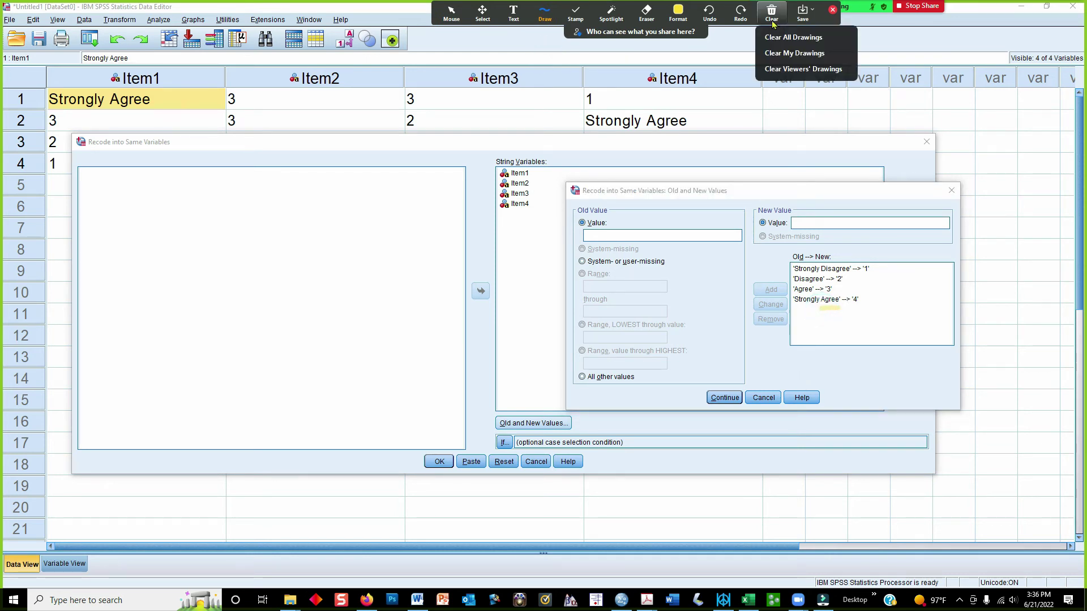
{"action": "left_click", "coordinate": [771, 12]}
{"action": "left_click", "coordinate": [772, 12]}
{"action": "left_click", "coordinate": [773, 37]}
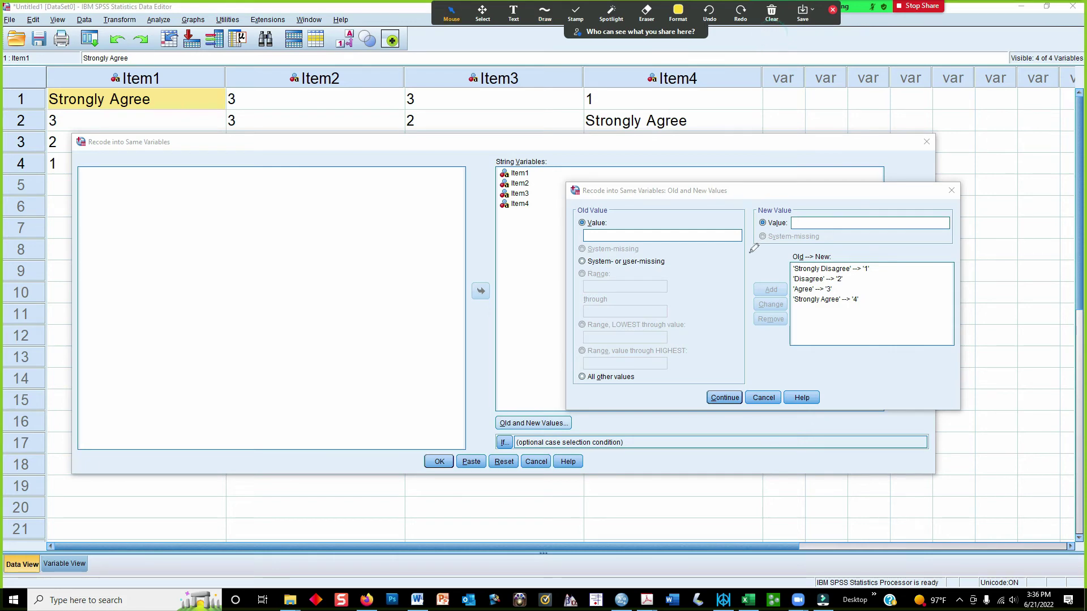
{"action": "left_click", "coordinate": [723, 398]}
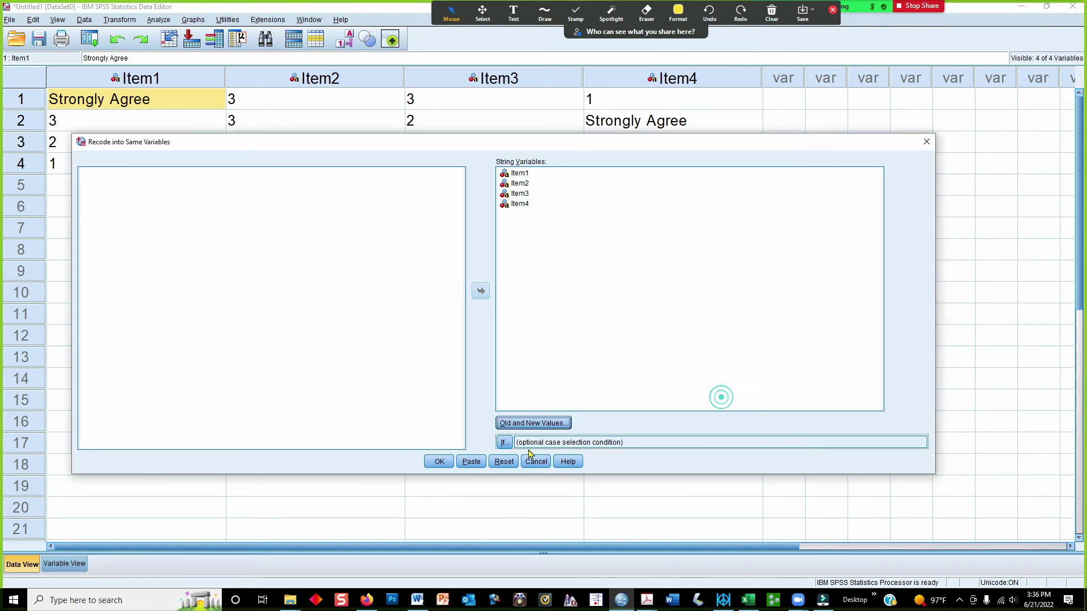
{"action": "left_click", "coordinate": [439, 462]}
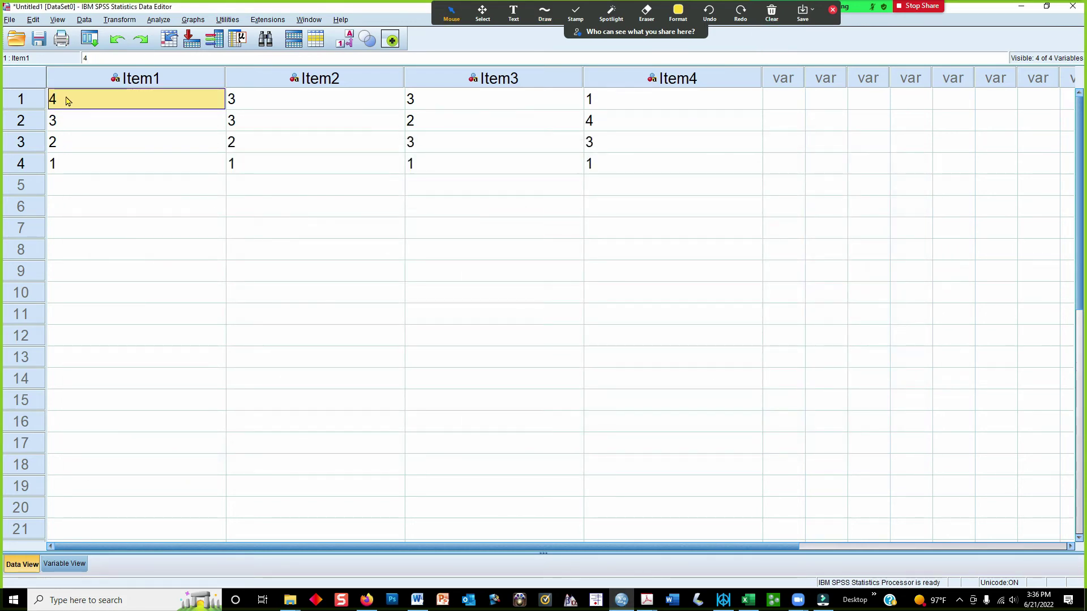
Inspect the recoded value in Item4, row 2.
{"action": "left_click", "coordinate": [605, 123]}
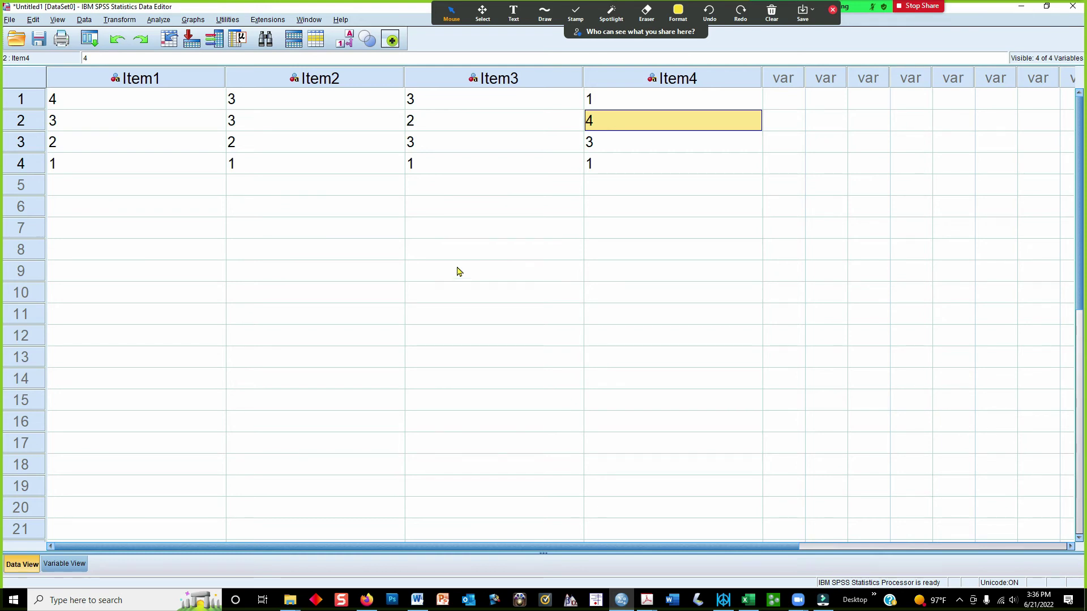
Change Item1's variable type to Numeric in Variable View.
{"action": "left_click", "coordinate": [64, 564]}
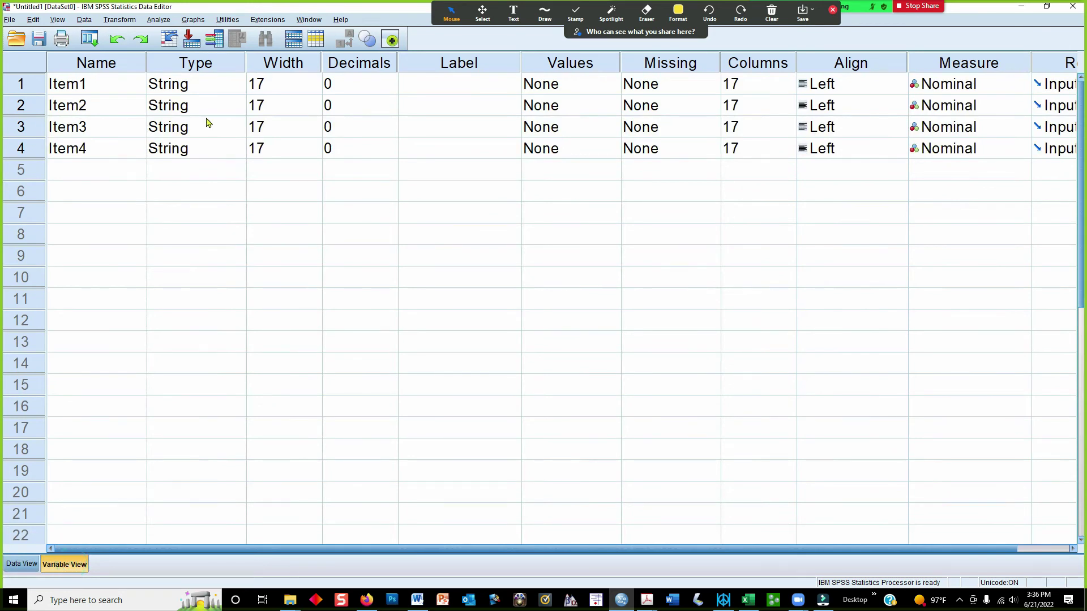
{"action": "left_click", "coordinate": [193, 89]}
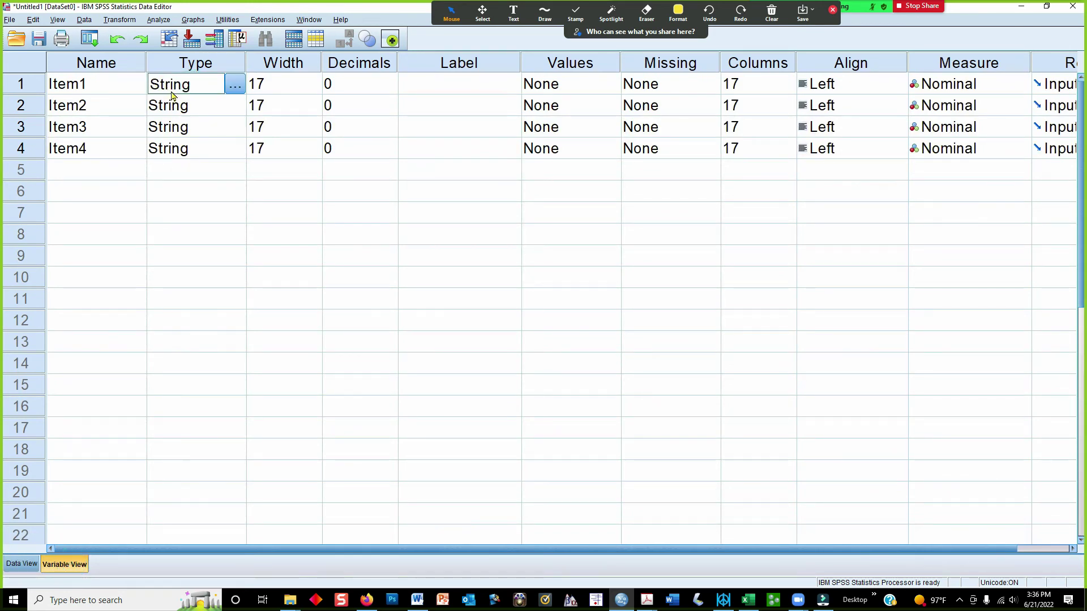
{"action": "left_click", "coordinate": [235, 84]}
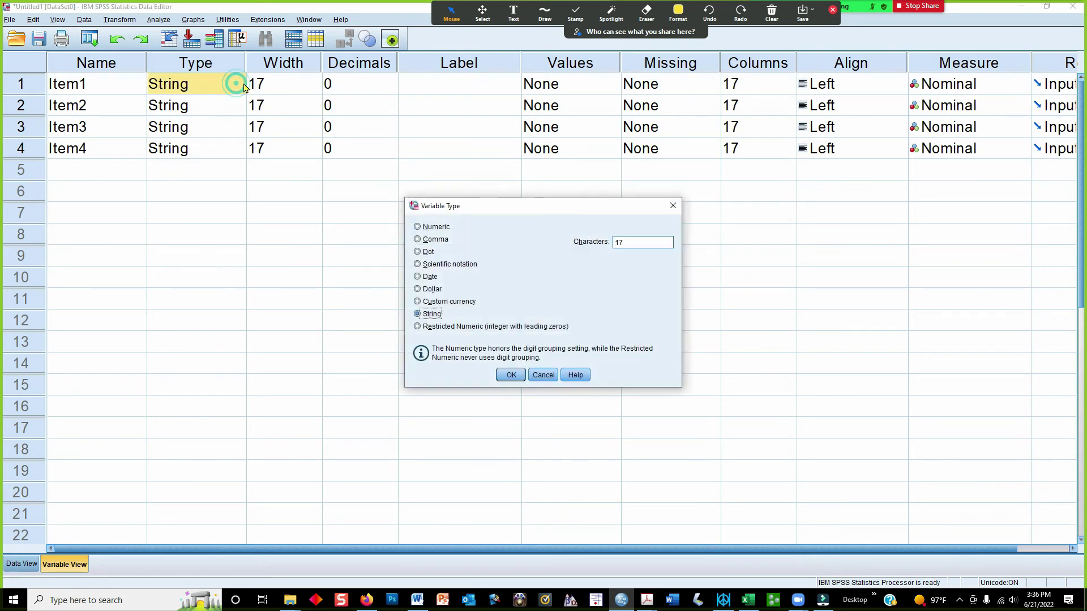
{"action": "left_click", "coordinate": [417, 227]}
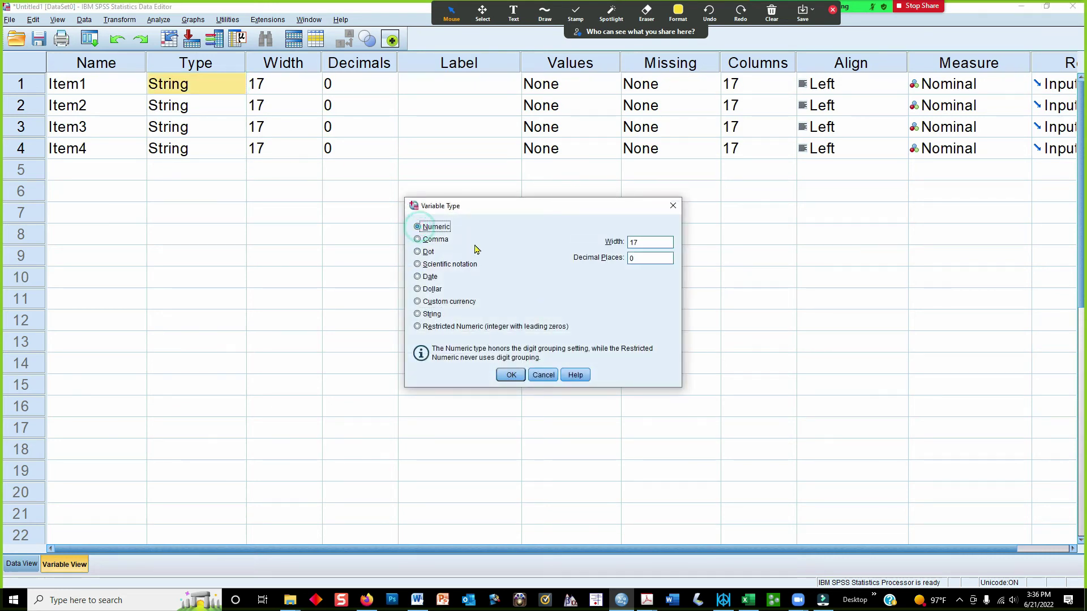
{"action": "left_click", "coordinate": [511, 376]}
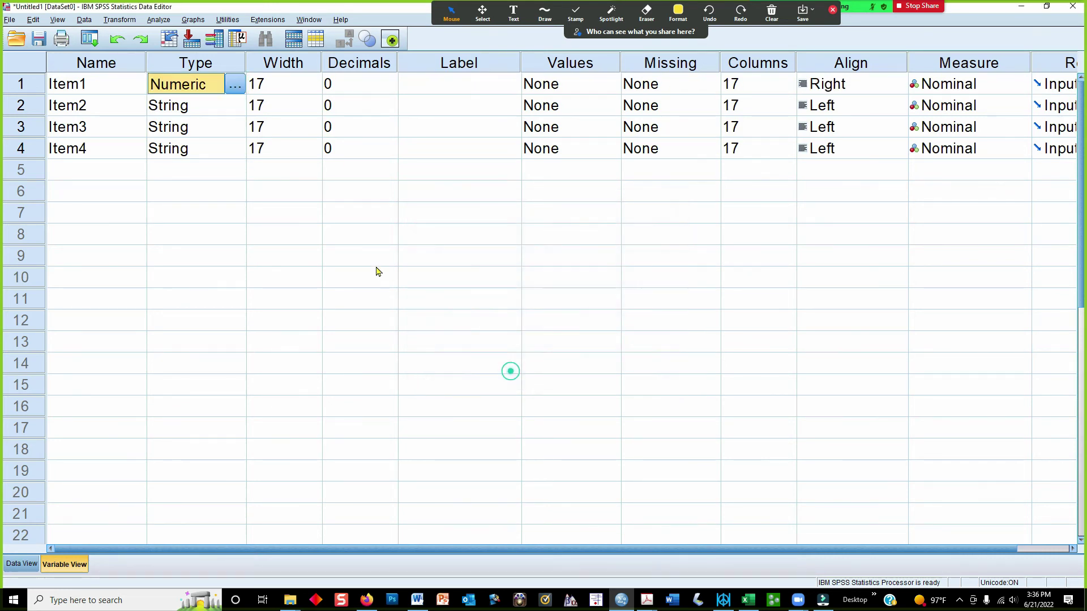
Copy Item1's Numeric type and paste it onto Item2–Item4.
{"action": "right_click", "coordinate": [169, 90]}
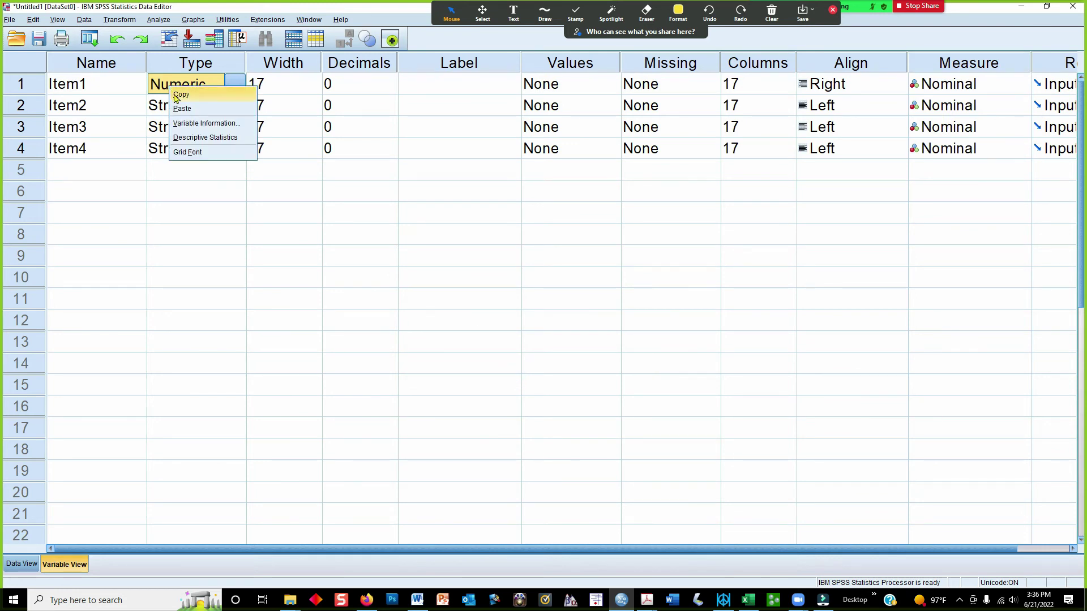
{"action": "left_click", "coordinate": [183, 103]}
{"action": "left_click_drag", "start_coordinate": [185, 104], "coordinate": [190, 150]}
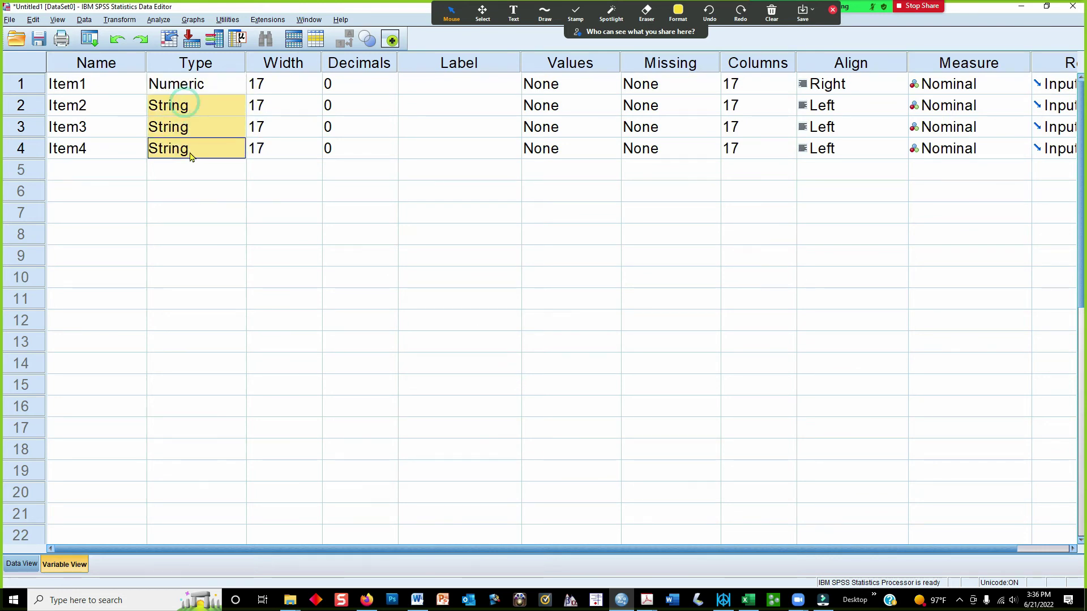
{"action": "right_click", "coordinate": [190, 150]}
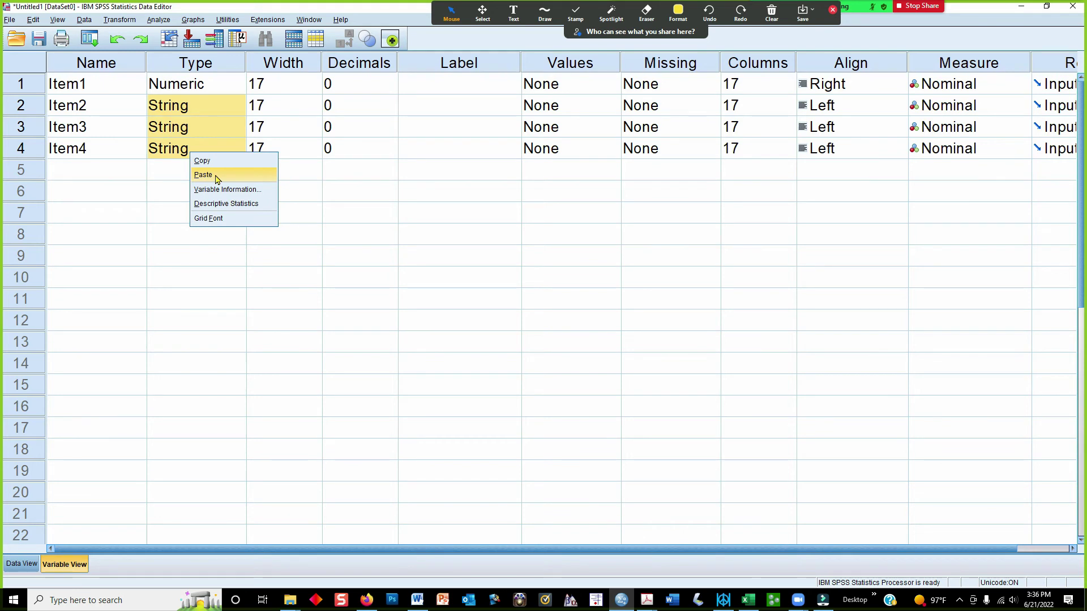
{"action": "left_click", "coordinate": [204, 174]}
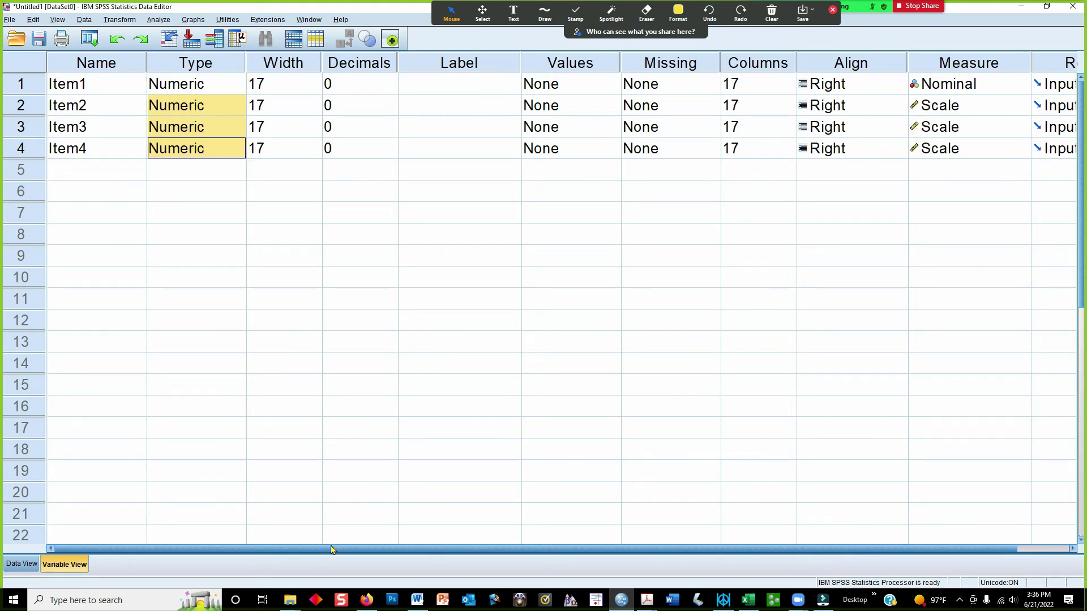
{"action": "left_click_drag", "start_coordinate": [333, 549], "coordinate": [708, 303]}
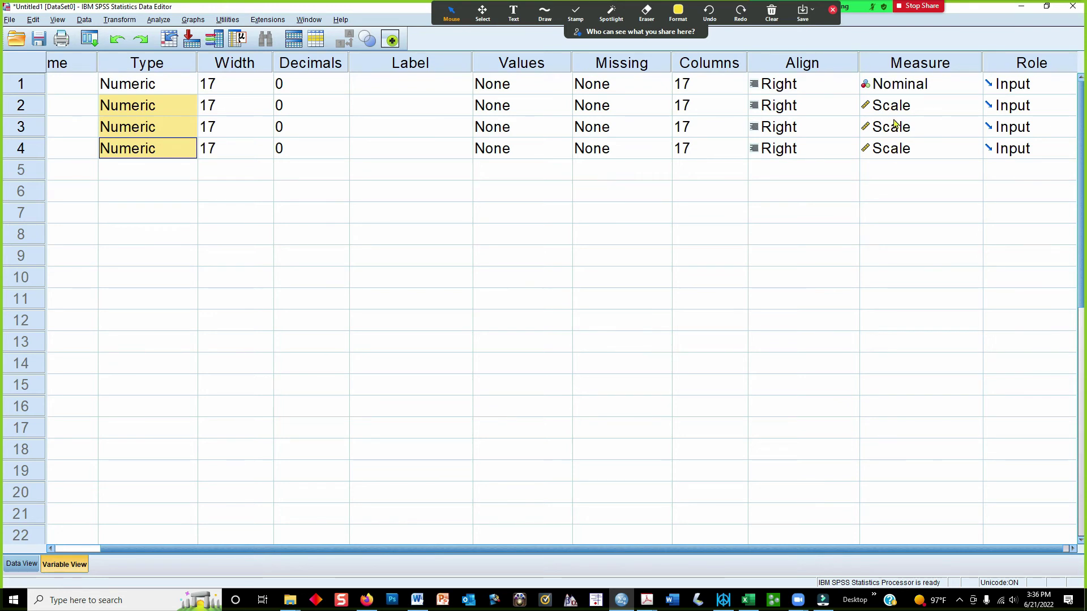
Set Item1's measurement level to Scale and check the data grid.
{"action": "left_click", "coordinate": [910, 84]}
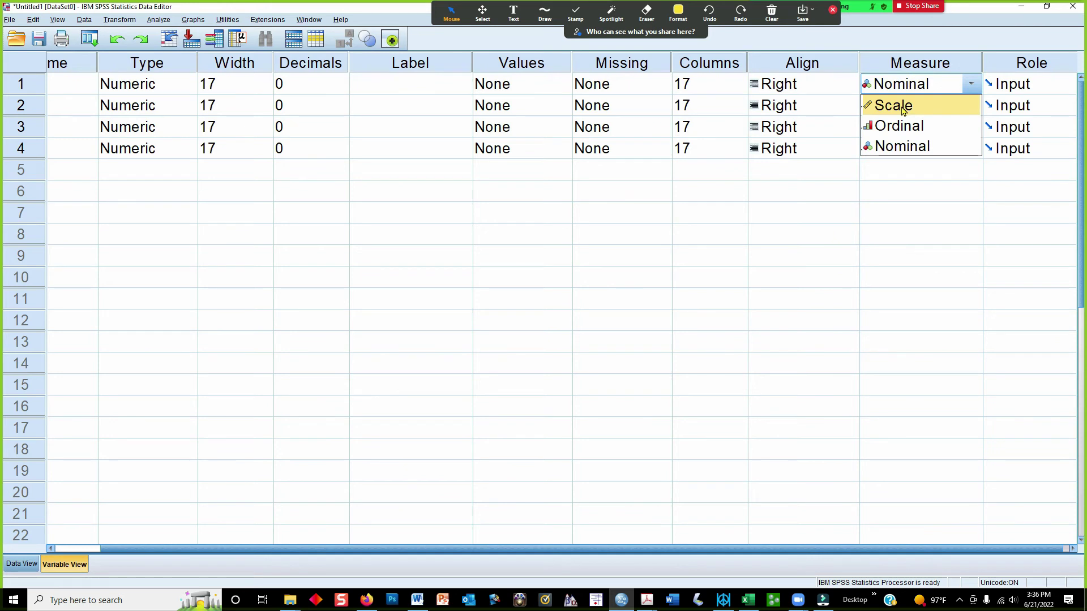
{"action": "left_click", "coordinate": [902, 107]}
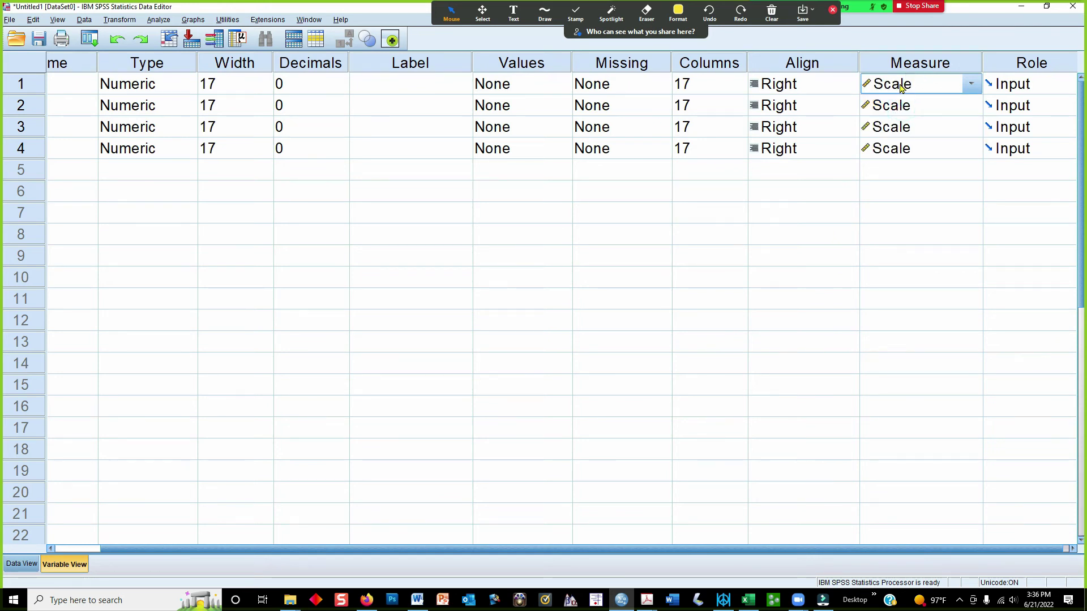
{"action": "left_click", "coordinate": [968, 85]}
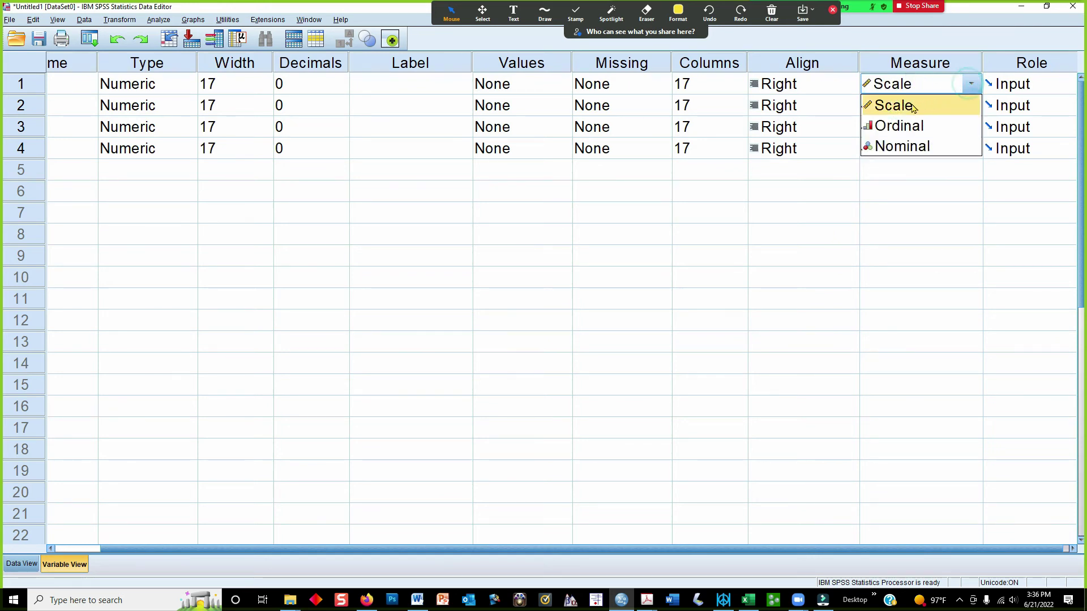
{"action": "left_click", "coordinate": [617, 190]}
{"action": "scroll", "coordinate": [381, 550], "scroll_direction": "left", "scroll_amount": 3}
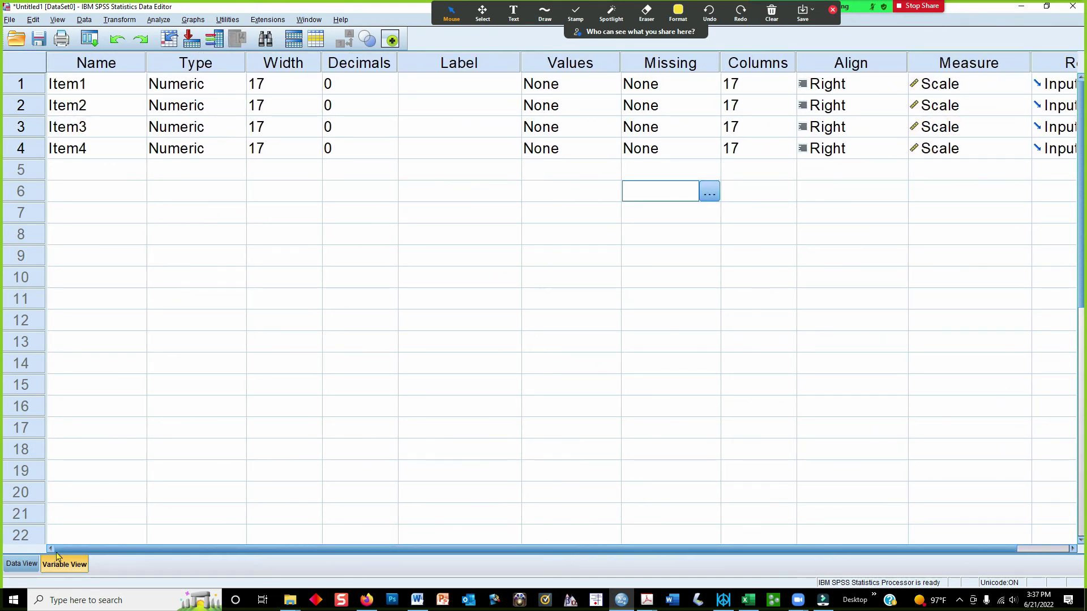
{"action": "left_click", "coordinate": [22, 563]}
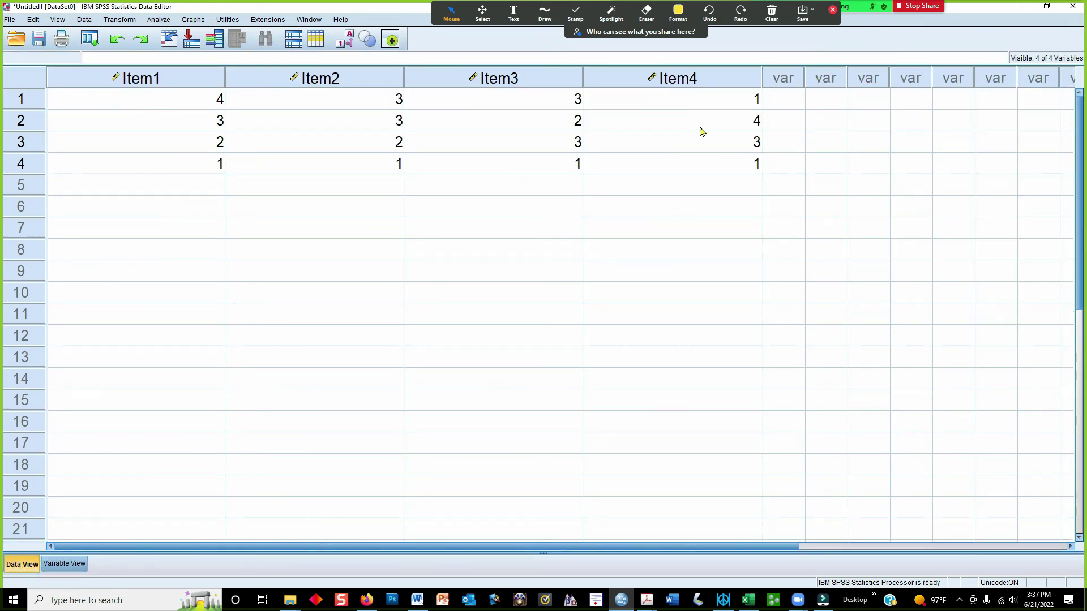
{"action": "left_click", "coordinate": [71, 565]}
Reconfirm Scale for Item1 and select its Values cell for labelling.
{"action": "left_click", "coordinate": [198, 63]}
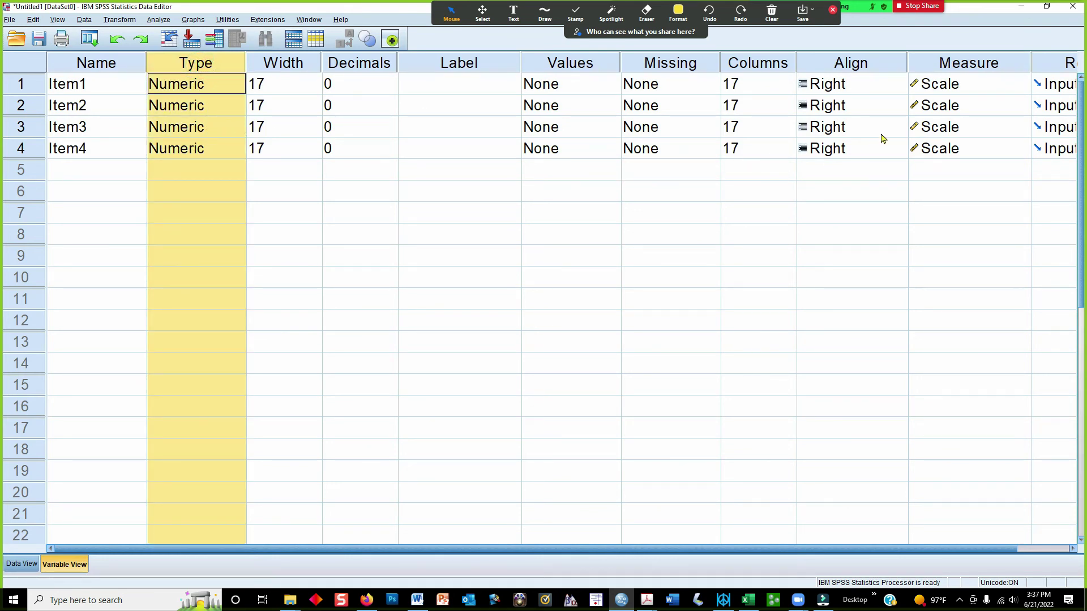
{"action": "left_click", "coordinate": [939, 91]}
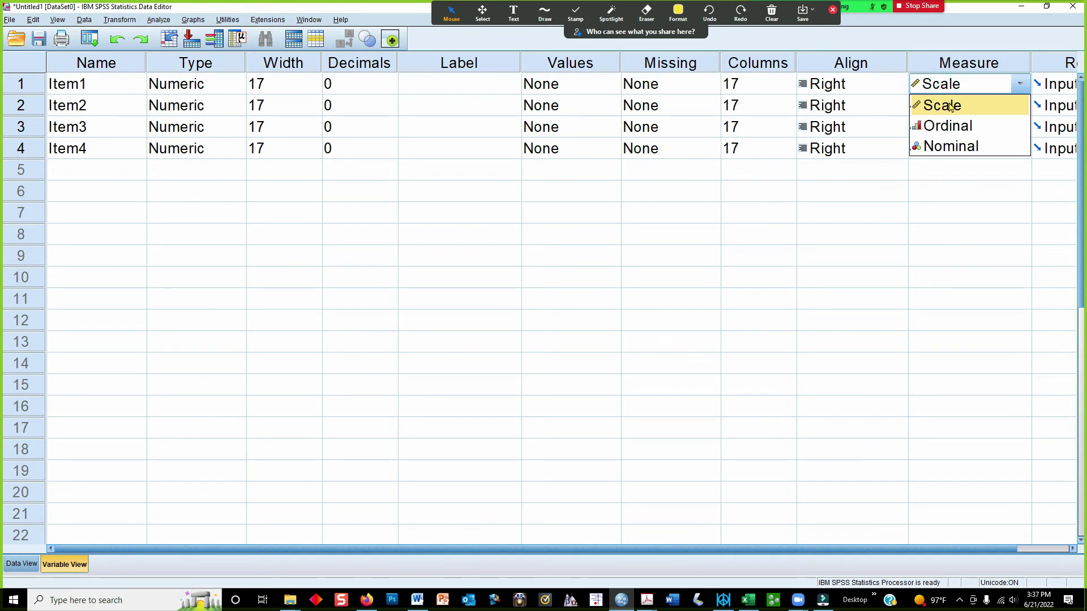
{"action": "key", "text": "Down"}
{"action": "left_click", "coordinate": [577, 234]}
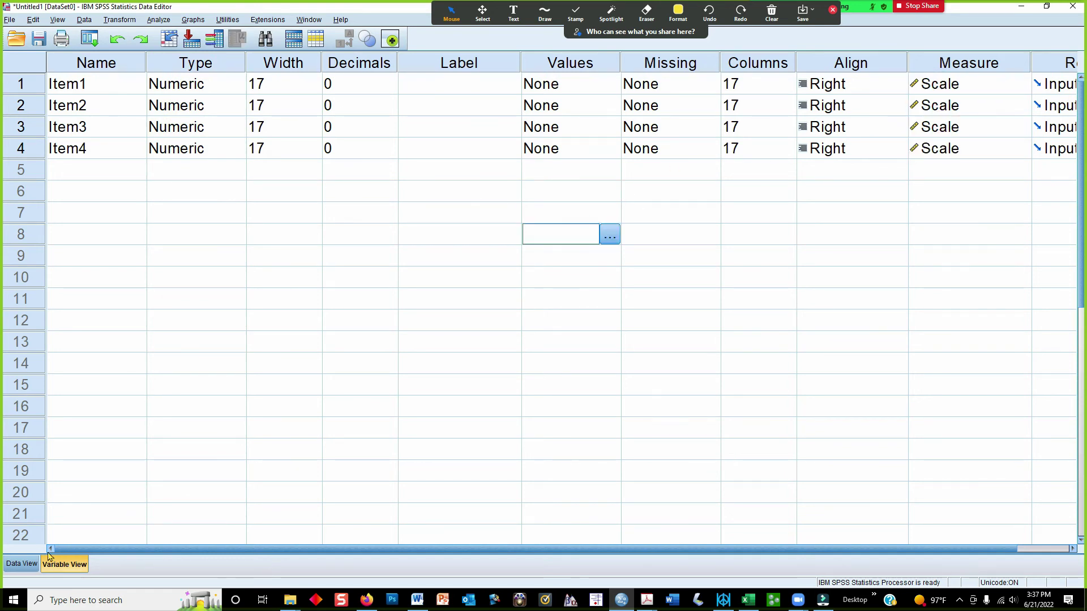
{"action": "left_click", "coordinate": [17, 564]}
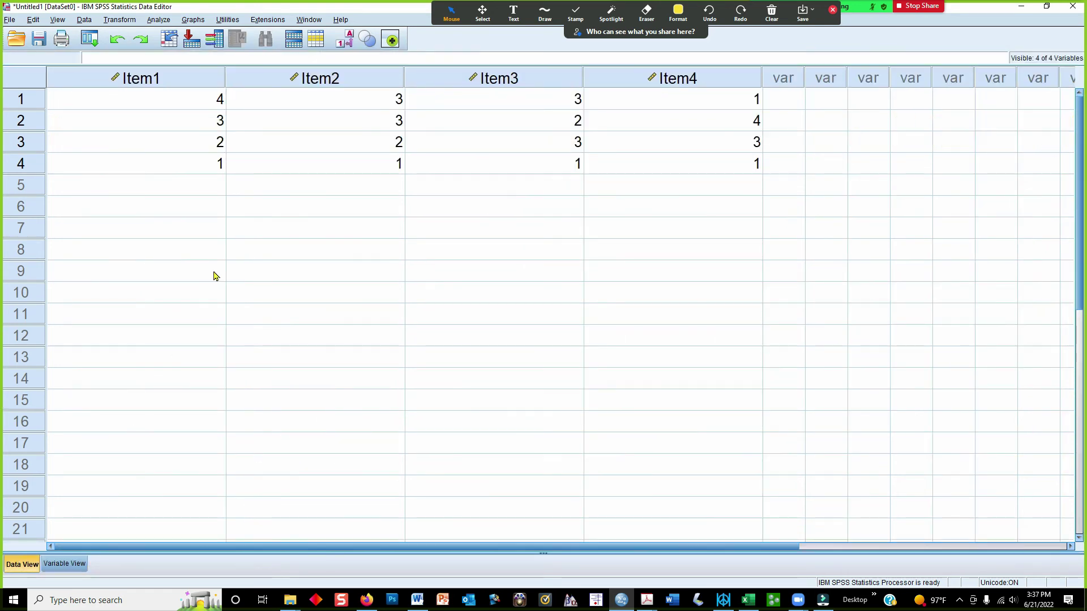
{"action": "left_click", "coordinate": [64, 565]}
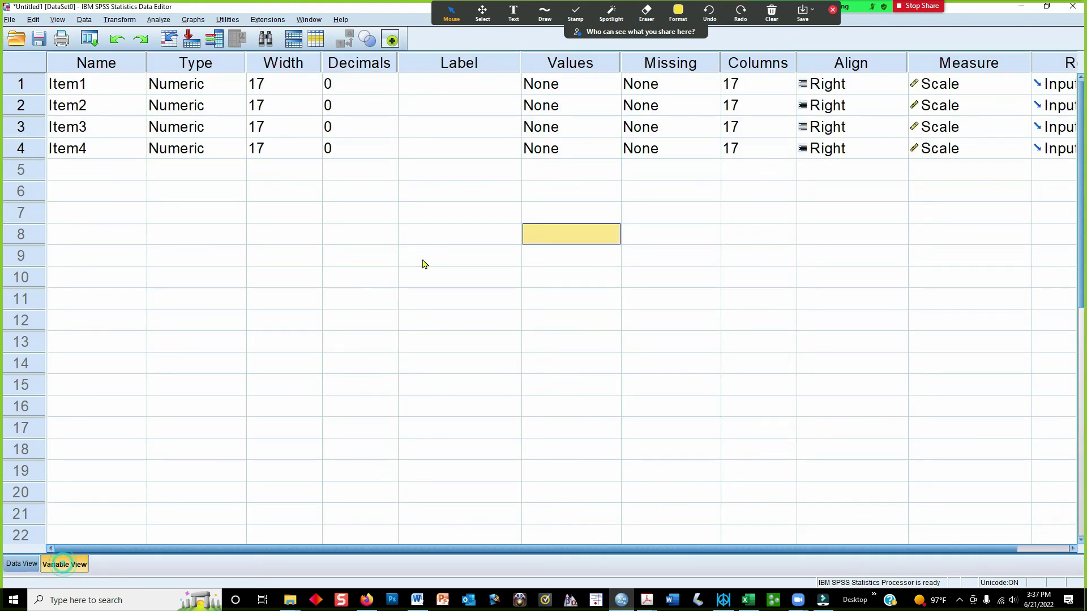
{"action": "left_click", "coordinate": [472, 84]}
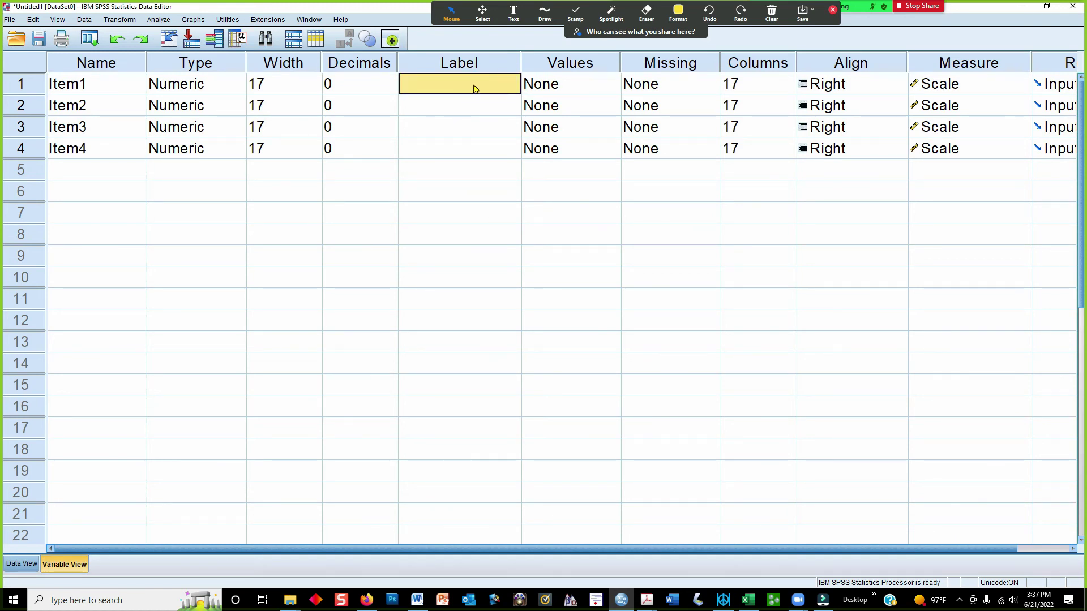
{"action": "left_click", "coordinate": [557, 85]}
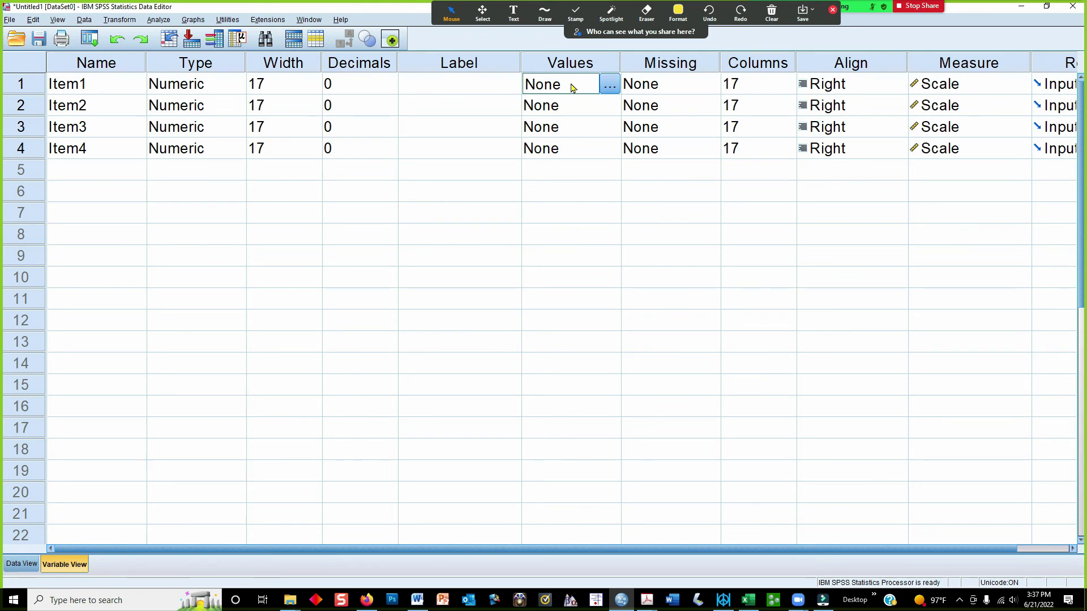
Add Item1 value labels 1 = Strongly Disagree and 2 = Disagree.
{"action": "left_click", "coordinate": [608, 89]}
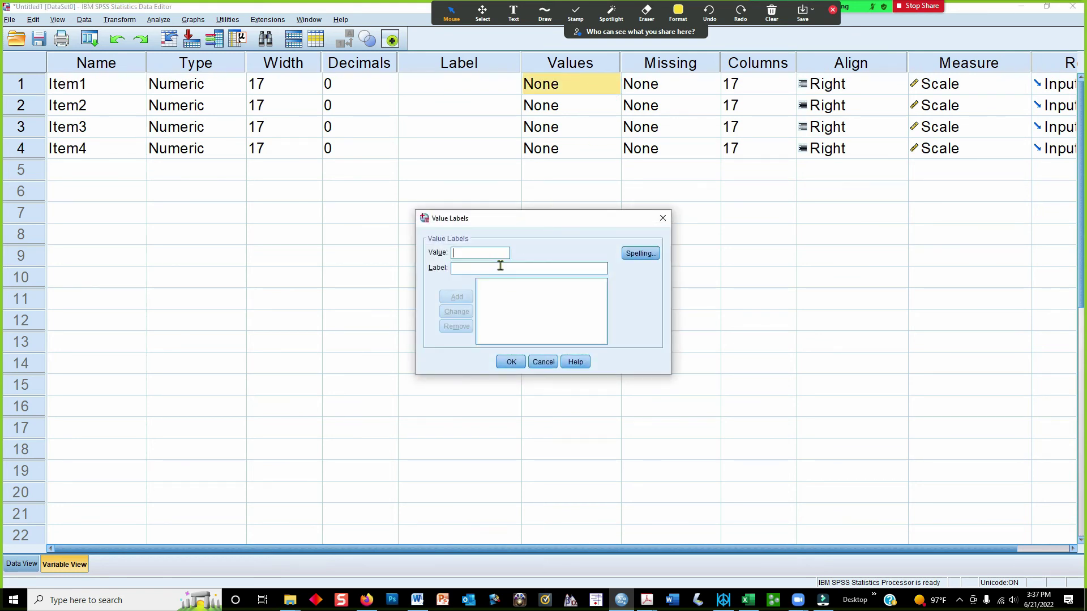
{"action": "type", "text": "1Strongly Disagree"}
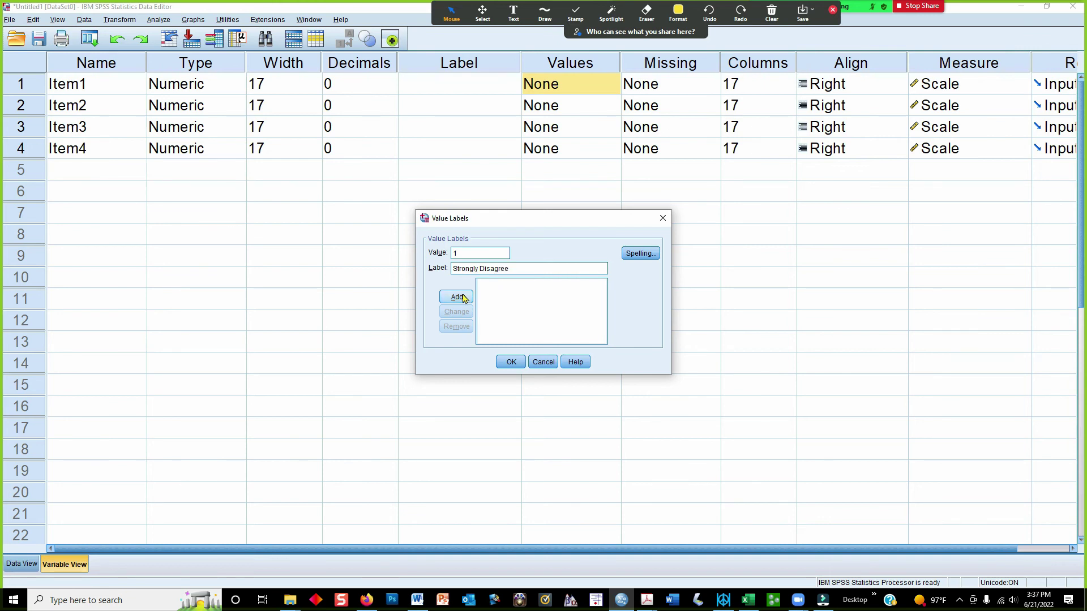
{"action": "left_click", "coordinate": [456, 296]}
{"action": "left_click", "coordinate": [473, 266]}
{"action": "type", "text": "Dis"}
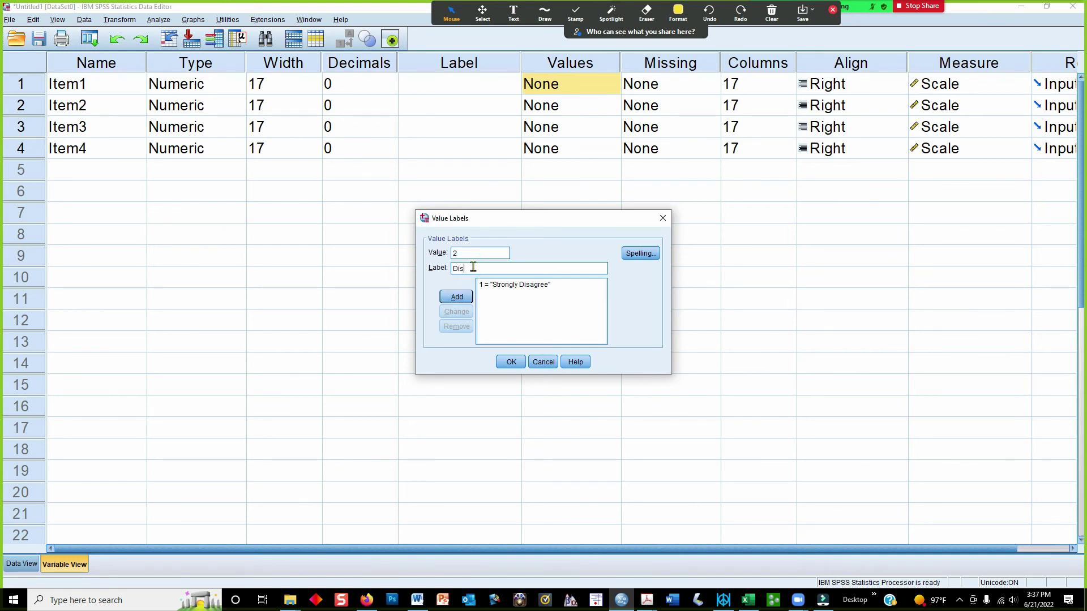
{"action": "left_click", "coordinate": [456, 297]}
Add 3 = Agree and 4 = Strongly Agree, then confirm Item1's labels.
{"action": "type", "text": "3"}
{"action": "left_click", "coordinate": [476, 268]}
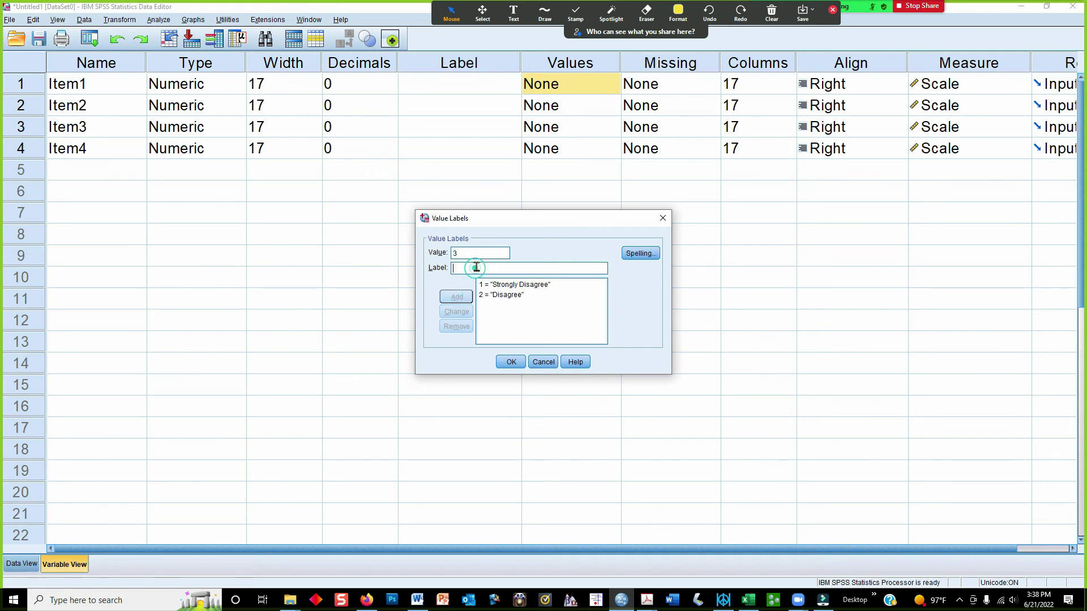
{"action": "type", "text": "A"}
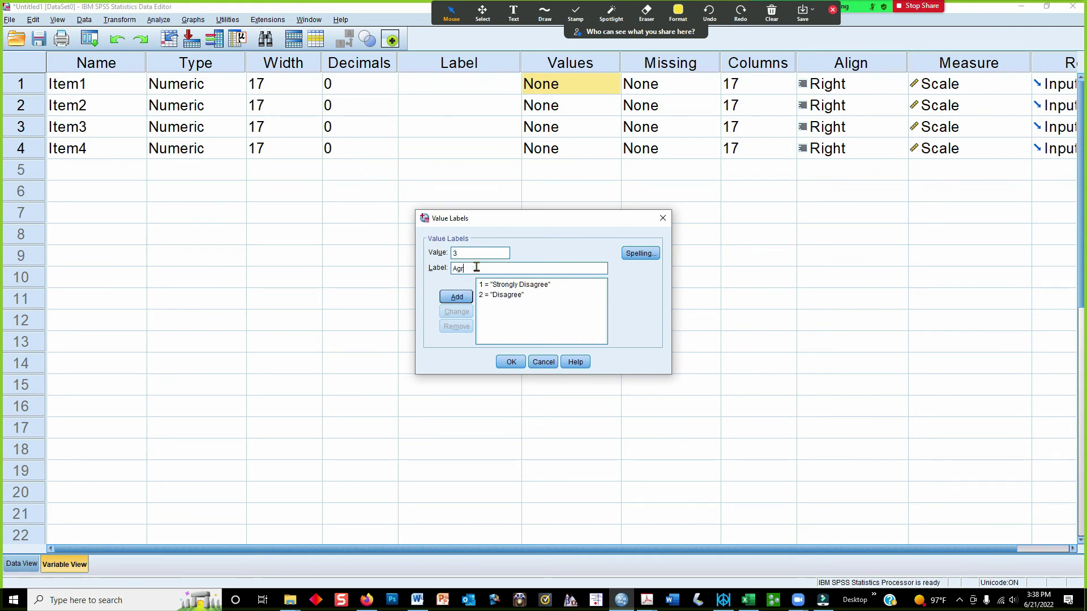
{"action": "type", "text": "gree"}
{"action": "left_click", "coordinate": [456, 297]}
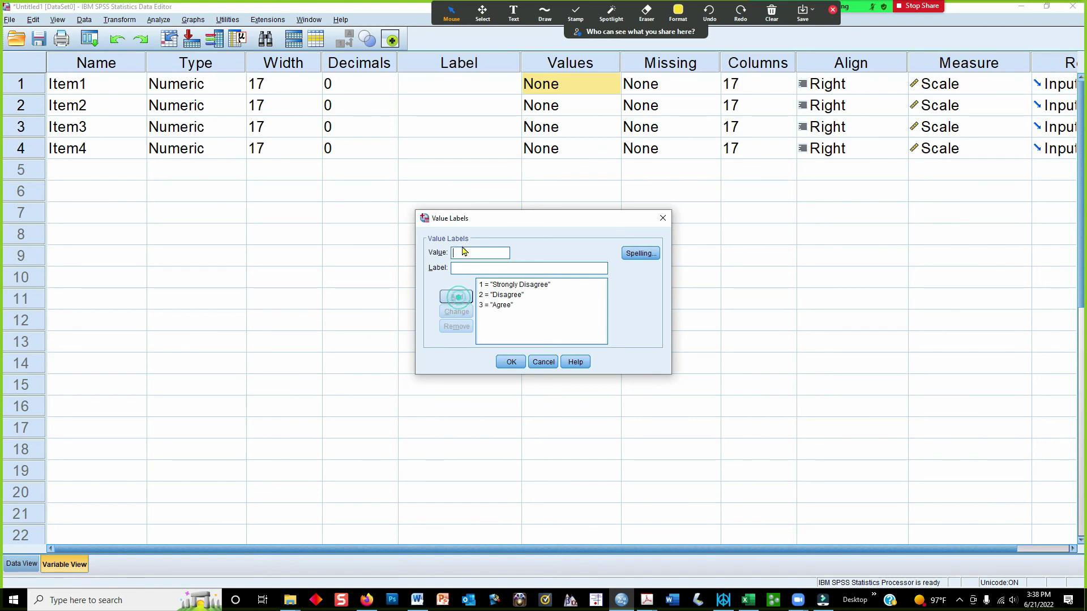
{"action": "type", "text": "4"}
{"action": "left_click", "coordinate": [468, 270]}
{"action": "type", "text": "S"}
{"action": "left_click", "coordinate": [456, 297]}
{"action": "left_click", "coordinate": [511, 362]}
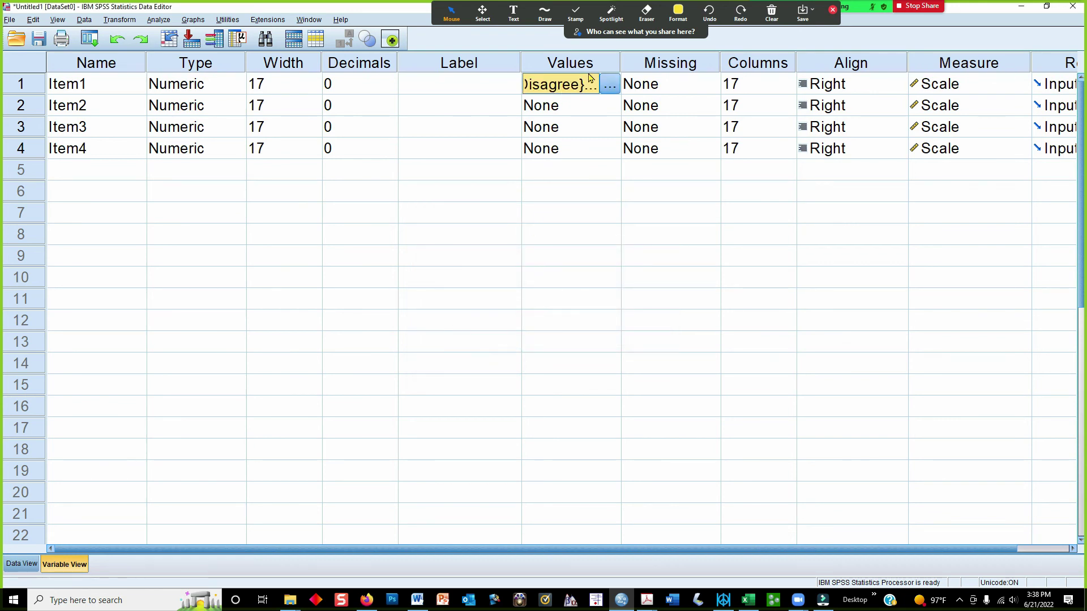
Widen the Values column and review Item1's value labels.
{"action": "left_click_drag", "start_coordinate": [619, 65], "coordinate": [708, 61]}
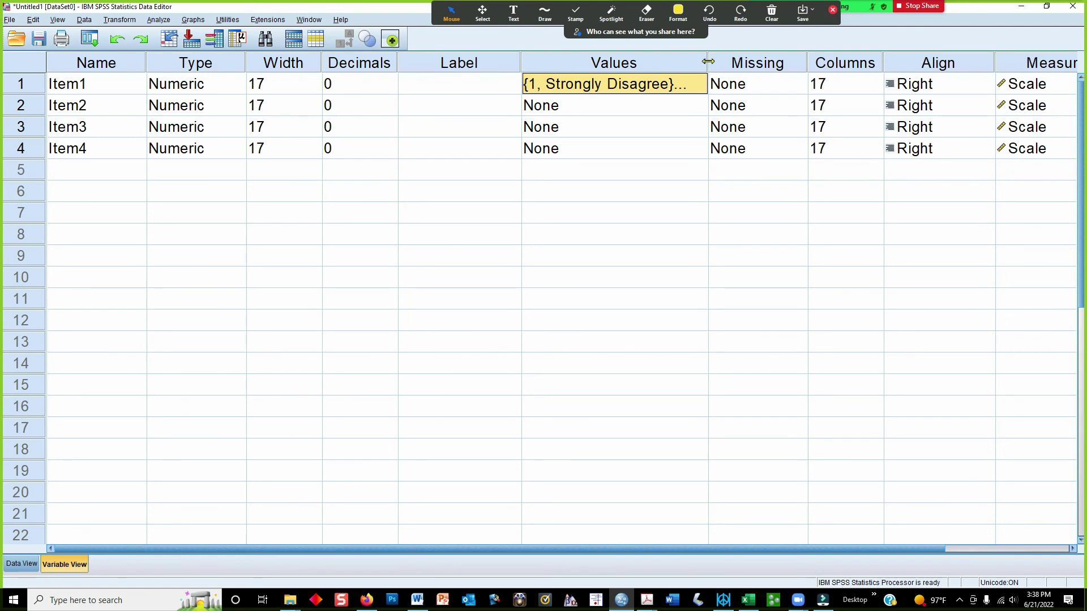
{"action": "mouse_move", "coordinate": [708, 61]}
{"action": "left_mouse_down"}
{"action": "mouse_move", "coordinate": [739, 61]}
{"action": "mouse_move", "coordinate": [719, 60]}
{"action": "left_mouse_up"}
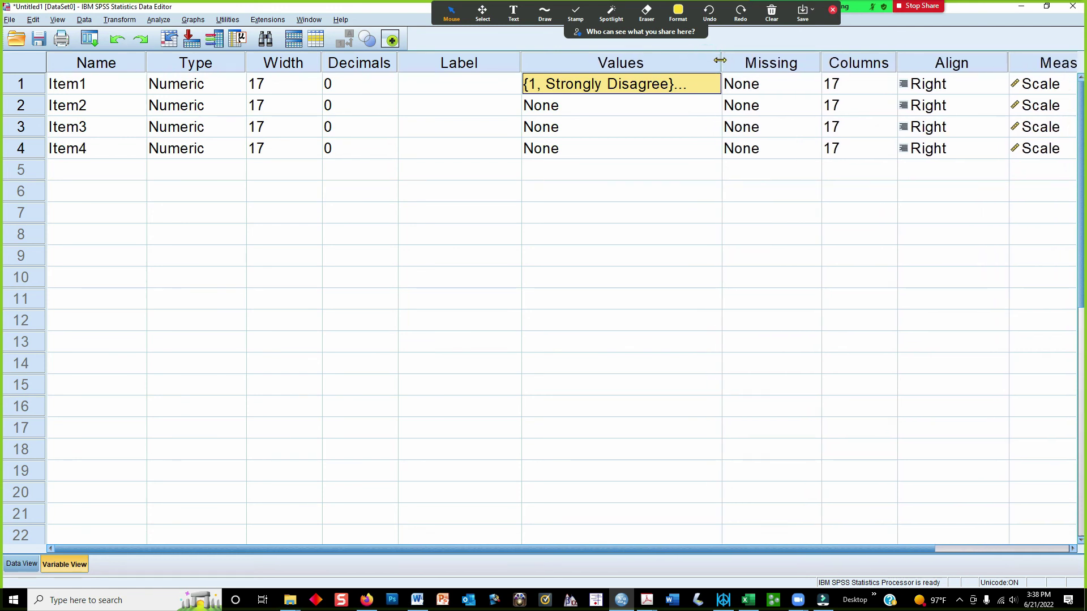
{"action": "left_click", "coordinate": [700, 83]}
{"action": "left_click", "coordinate": [702, 84]}
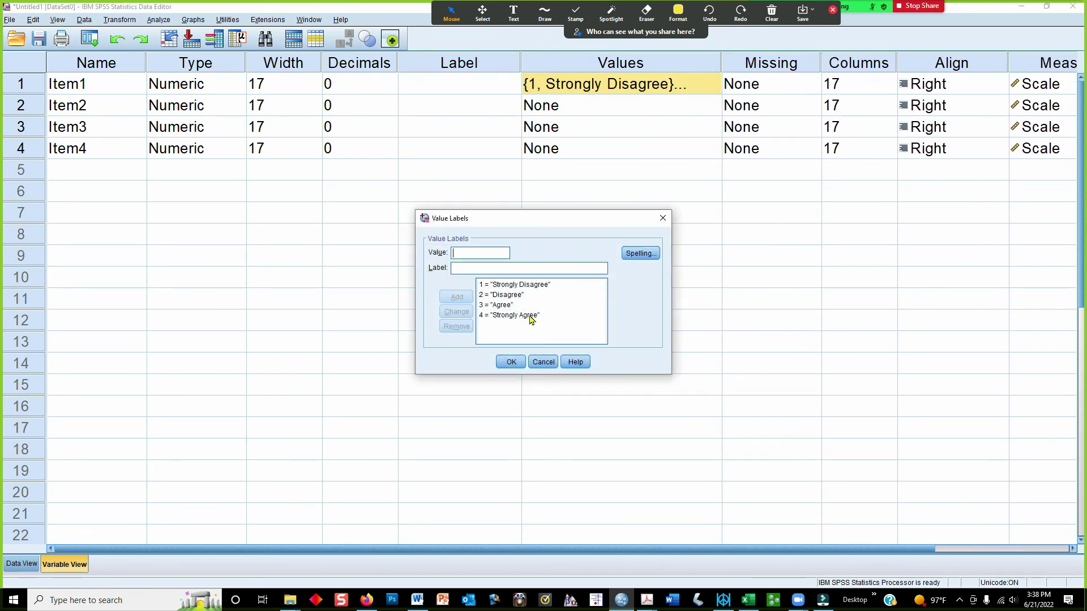
{"action": "left_click", "coordinate": [541, 362]}
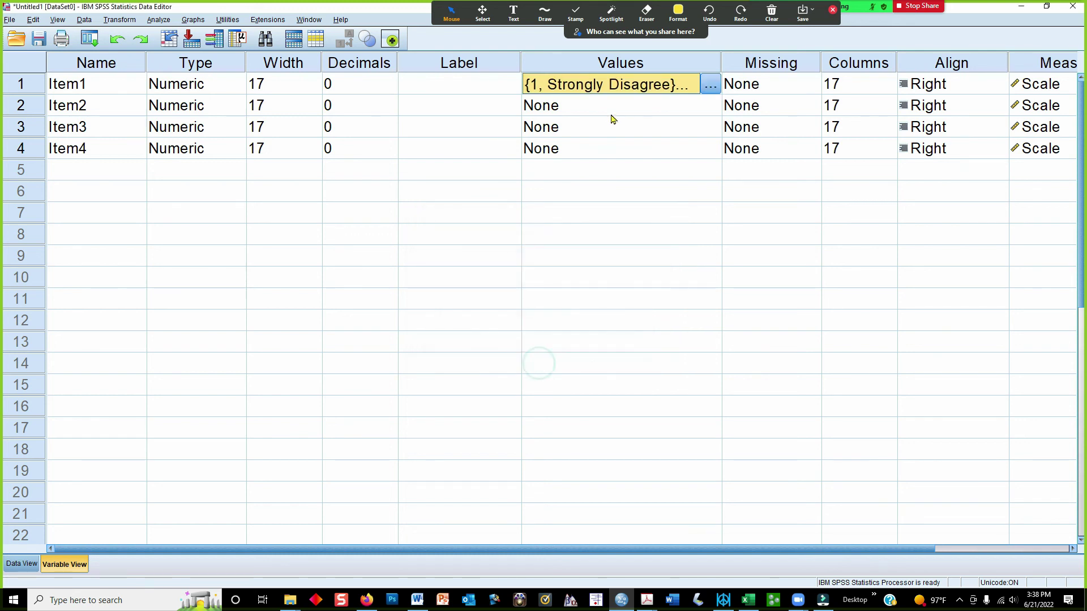
Copy Item1's value labels onto Item2–Item4 and show the data grid.
{"action": "left_click", "coordinate": [595, 108]}
{"action": "left_click_drag", "start_coordinate": [595, 107], "coordinate": [595, 152]}
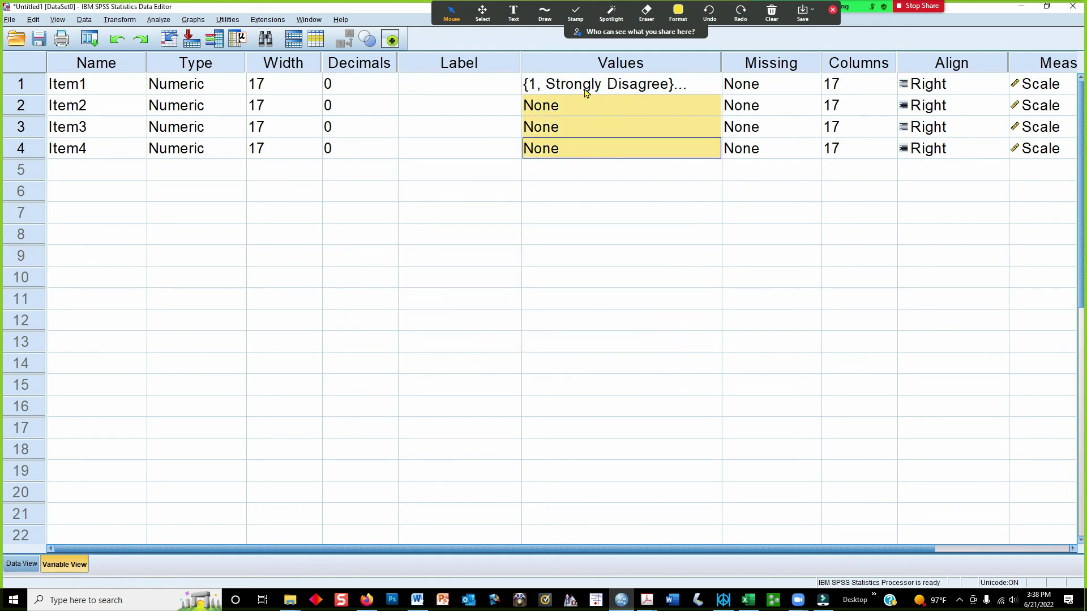
{"action": "left_click", "coordinate": [584, 85]}
{"action": "right_click", "coordinate": [585, 85]}
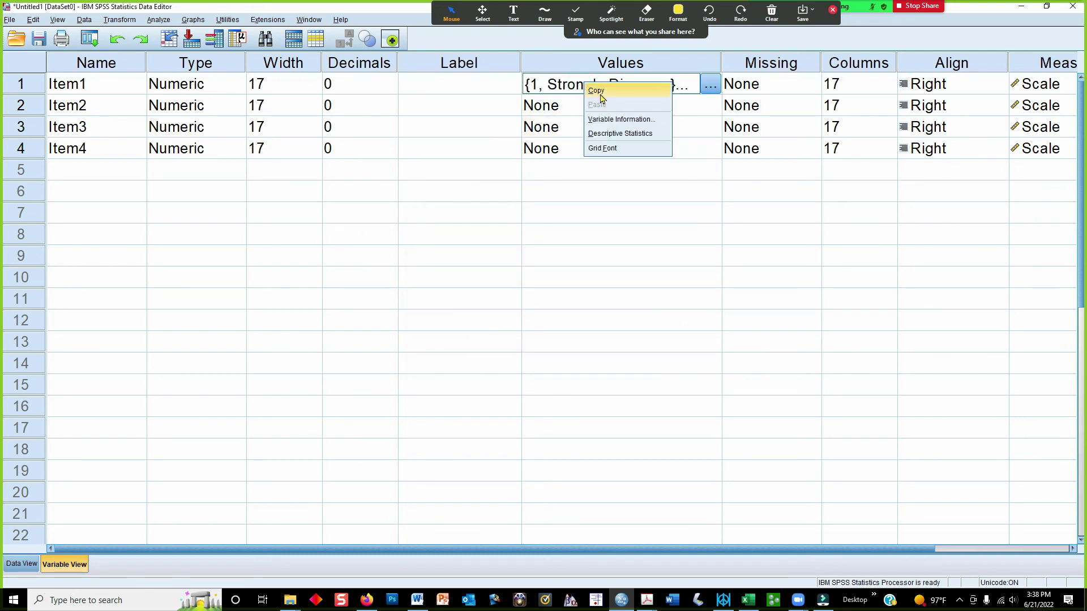
{"action": "left_click", "coordinate": [602, 98]}
{"action": "left_click_drag", "start_coordinate": [597, 105], "coordinate": [602, 146]}
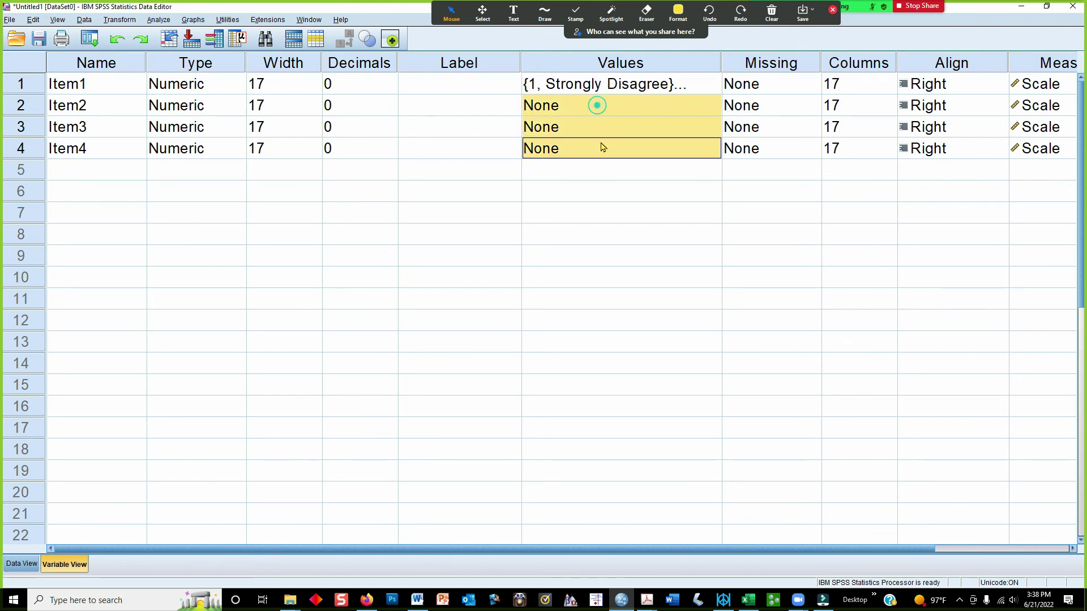
{"action": "right_click", "coordinate": [603, 150]}
{"action": "left_click", "coordinate": [612, 164]}
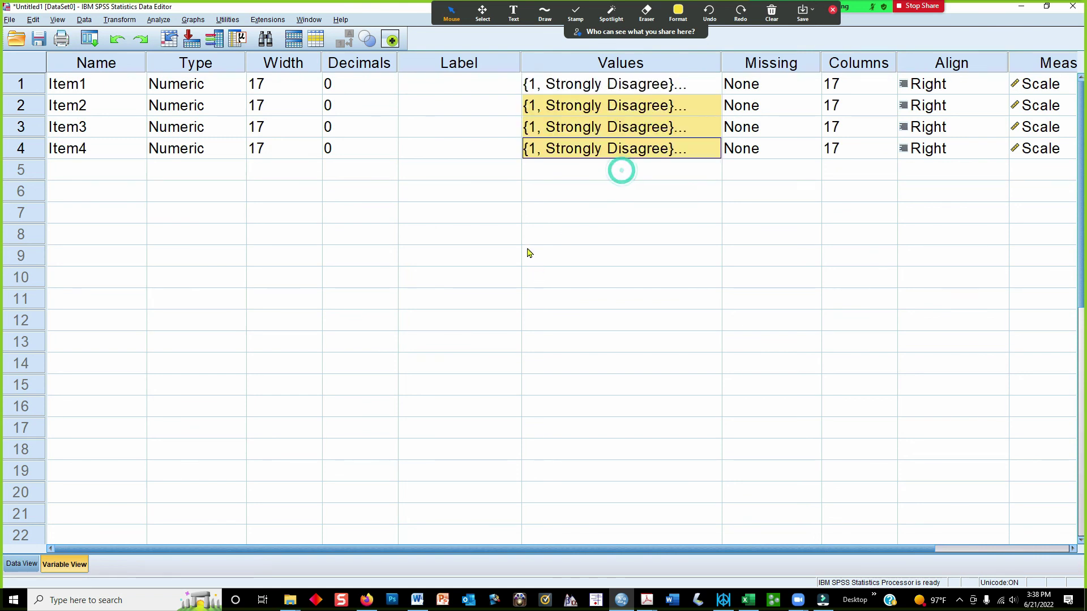
{"action": "left_click", "coordinate": [22, 563]}
{"action": "left_click_drag", "start_coordinate": [178, 99], "coordinate": [662, 160]}
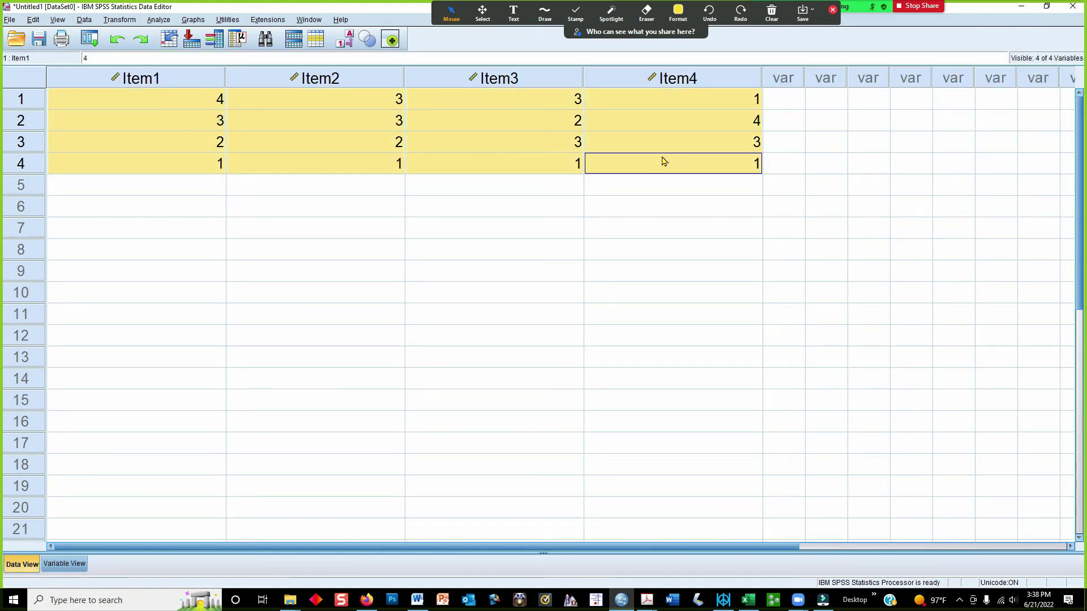
{"action": "left_click", "coordinate": [304, 232]}
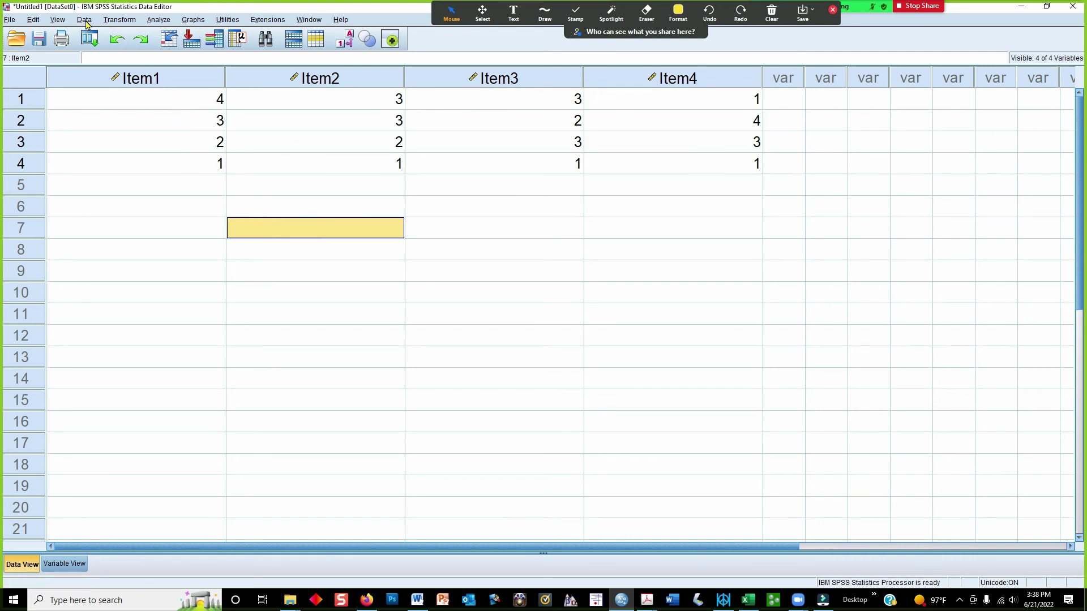
{"action": "left_click", "coordinate": [153, 20]}
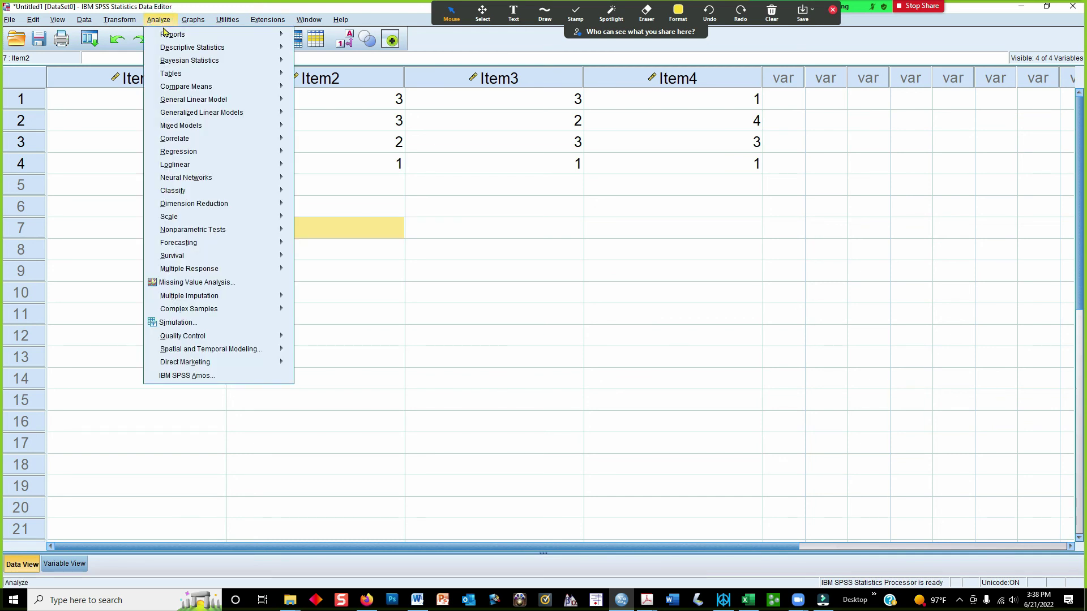
{"action": "mouse_move", "coordinate": [55, 20]}
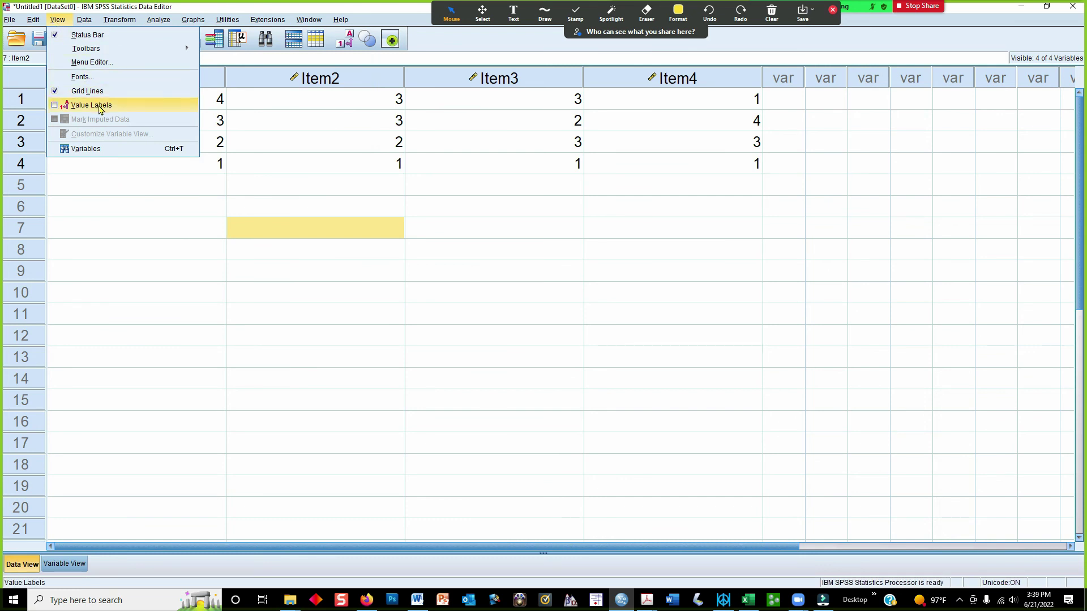
{"action": "left_click", "coordinate": [99, 109]}
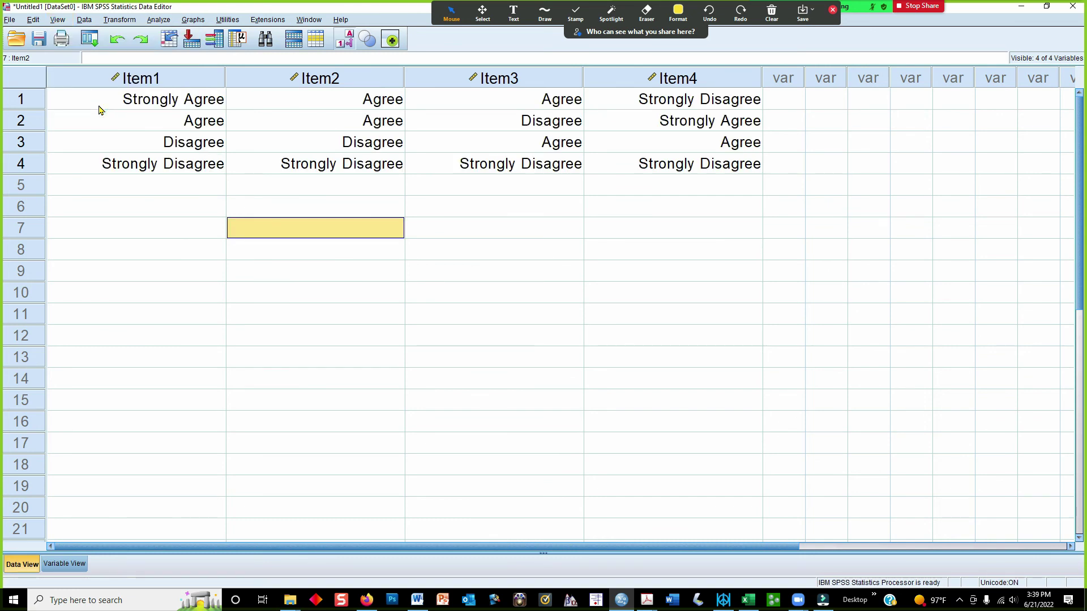
{"action": "left_click", "coordinate": [58, 24]}
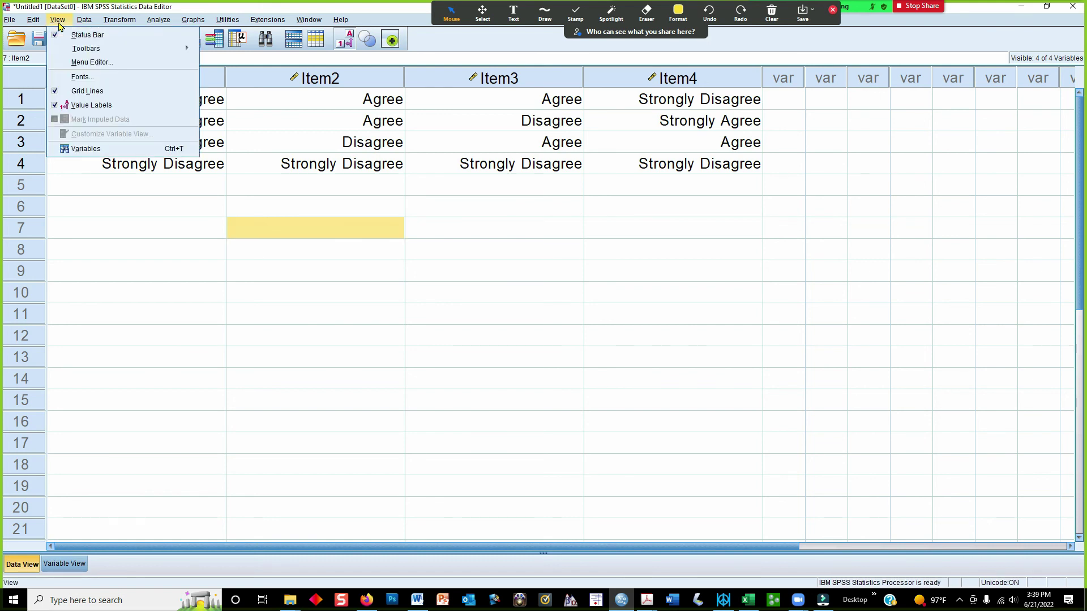
{"action": "left_click", "coordinate": [85, 106]}
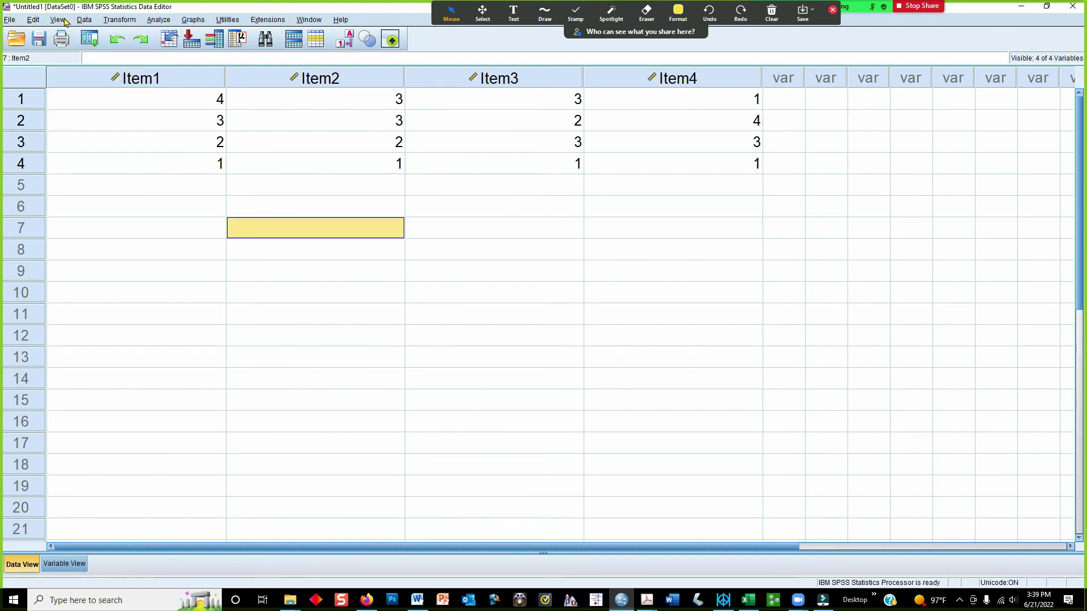
{"action": "left_click", "coordinate": [59, 19]}
{"action": "left_click", "coordinate": [117, 229]}
{"action": "left_click", "coordinate": [176, 102]}
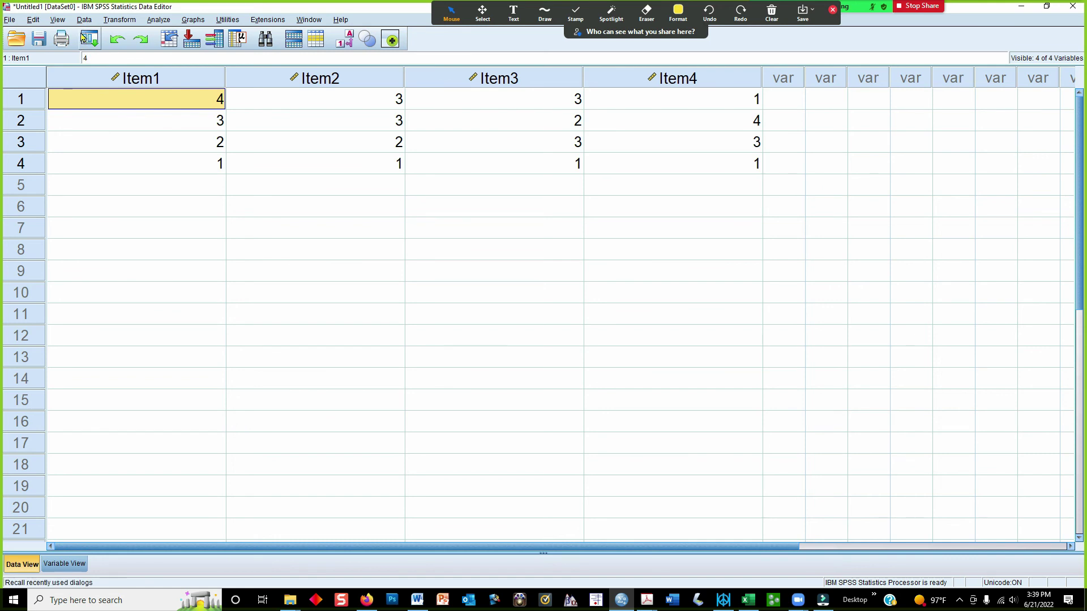
{"action": "left_click", "coordinate": [58, 20]}
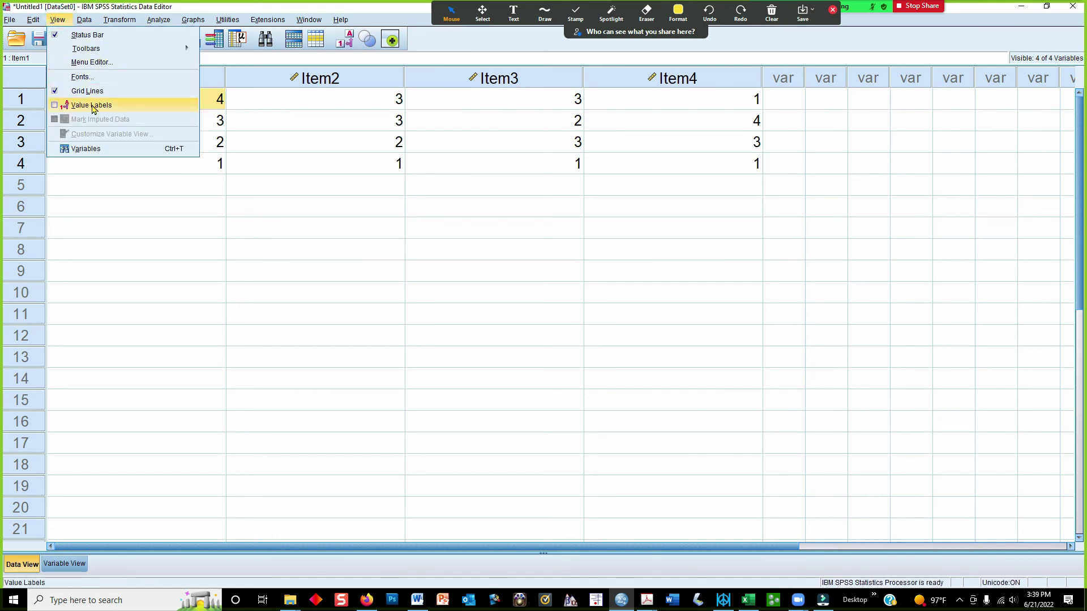
{"action": "left_click", "coordinate": [91, 105]}
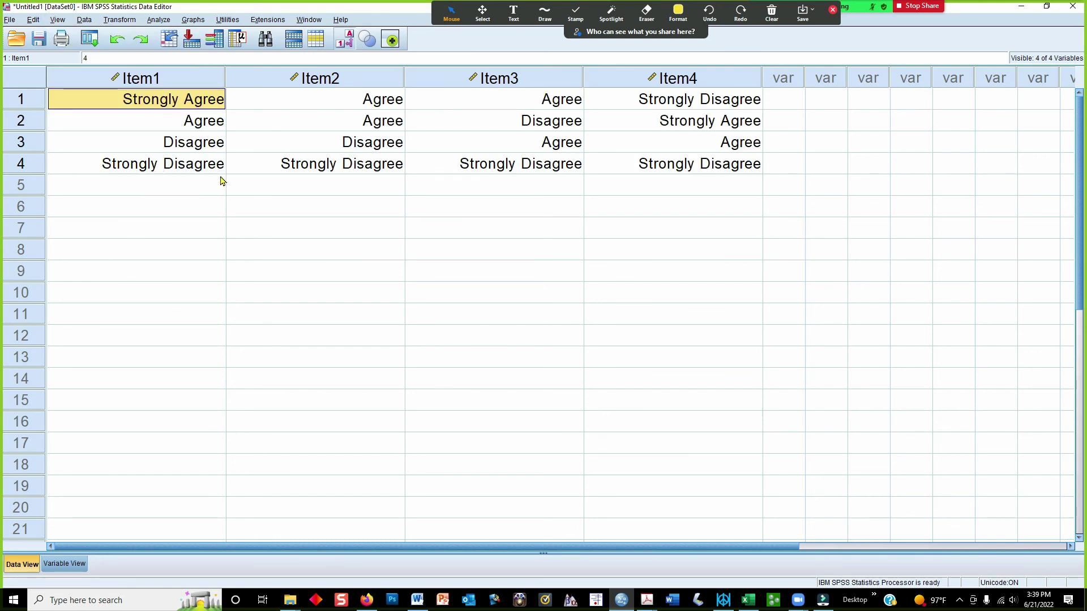
{"action": "left_click", "coordinate": [58, 20]}
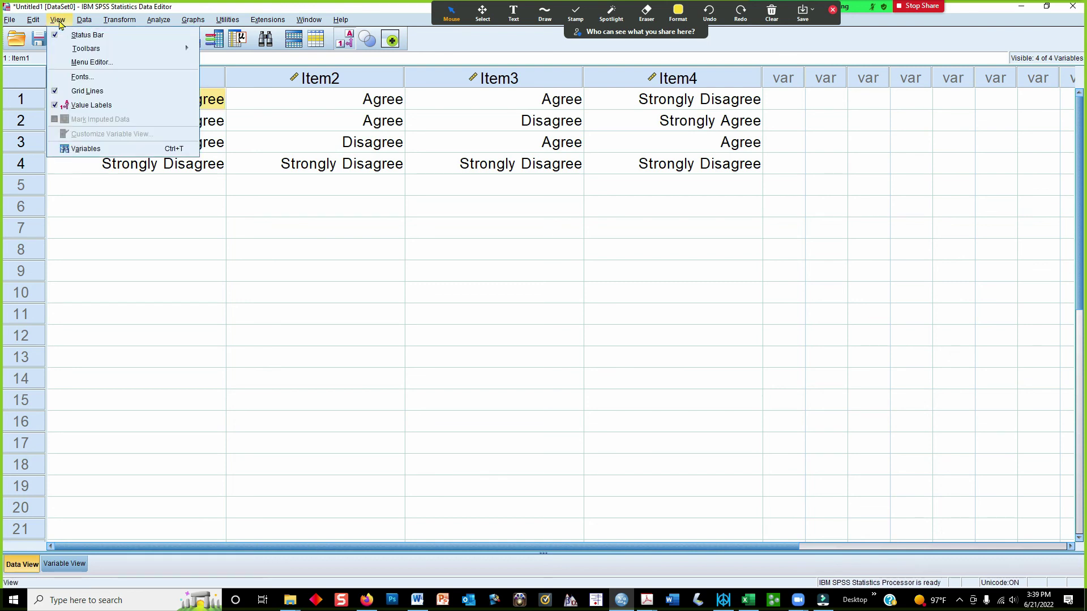
{"action": "left_click", "coordinate": [86, 106]}
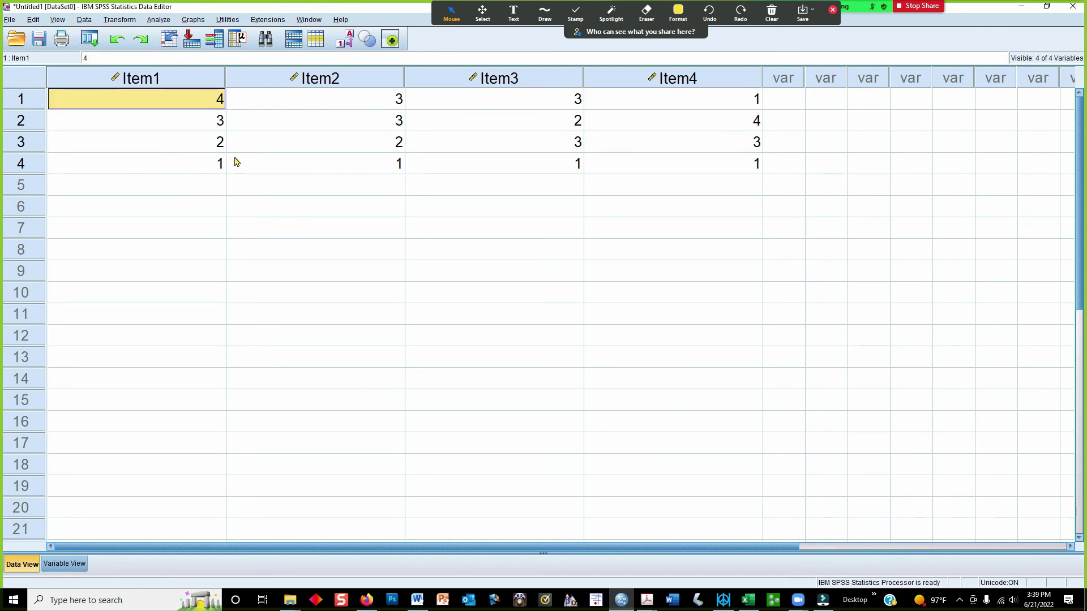